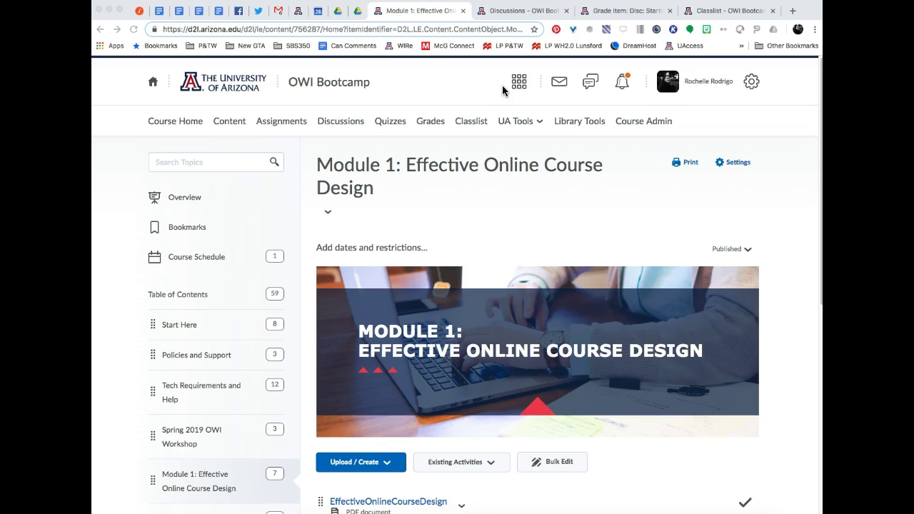
Open the Spring 2019 OWI Workshop module and review its discussion and quiz assignments down to OWI Pre-Designed Courses
scroll(190, 469, down, 3)
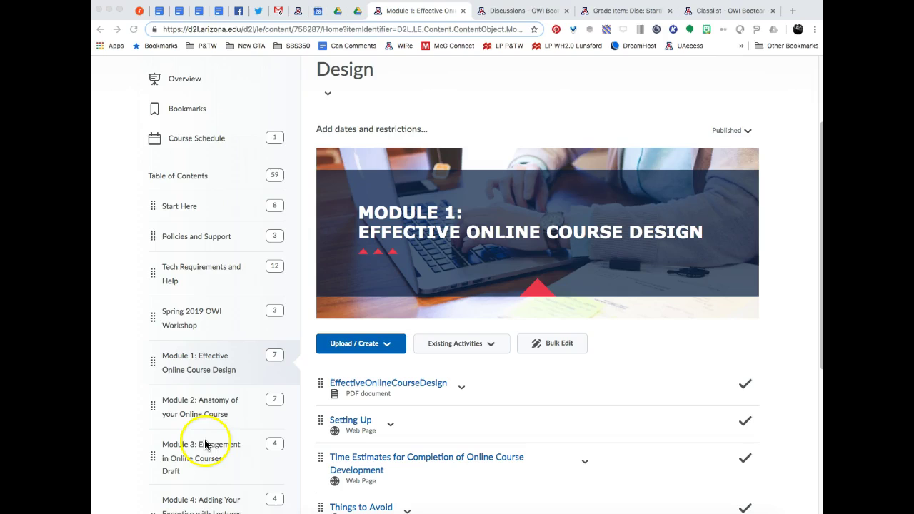
click(207, 314)
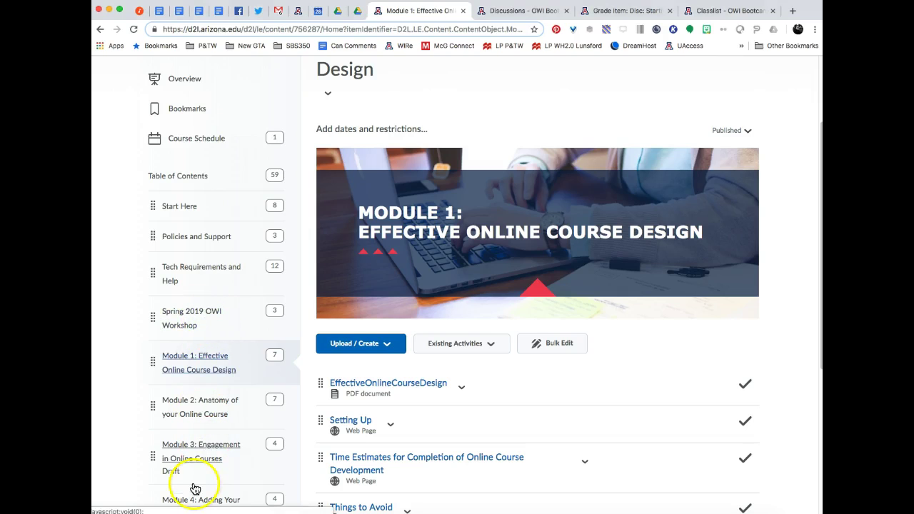
click(196, 321)
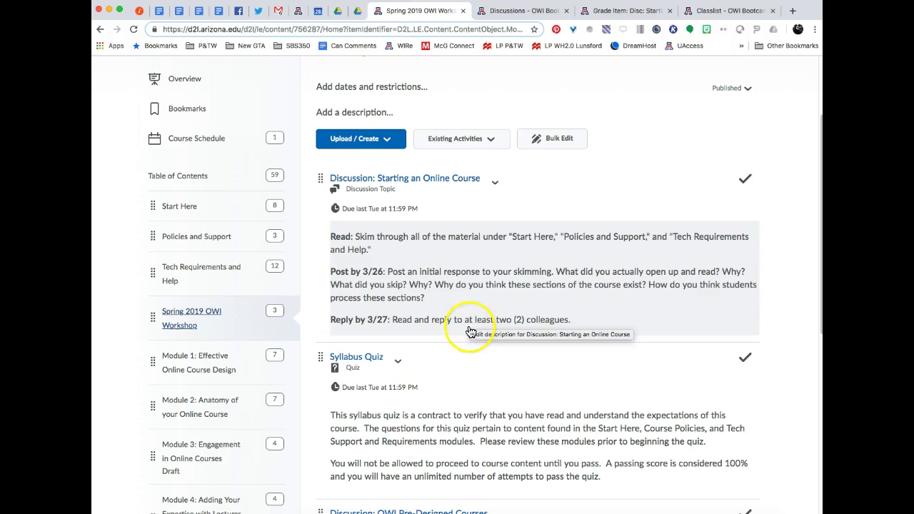
scroll(455, 410, down, 5)
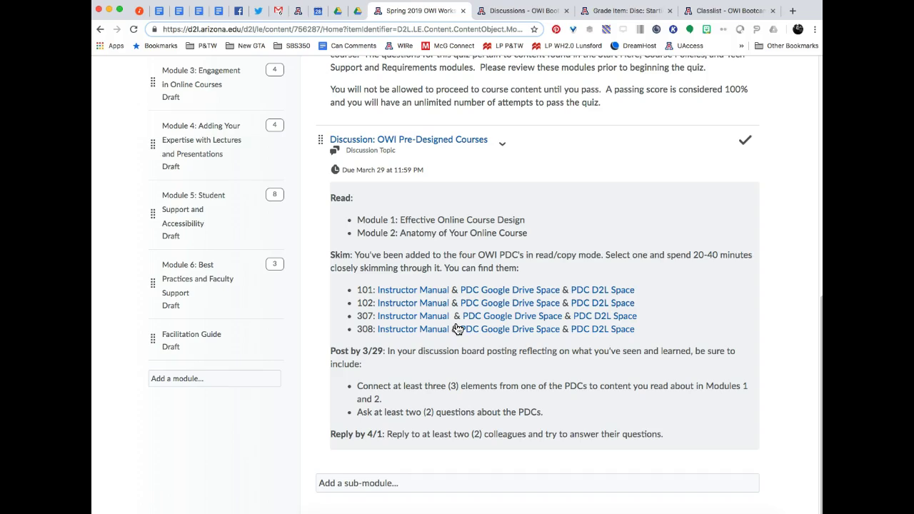
Switch to the Starting an Online Course discussion and look over its threaded posts and the available view options
click(504, 10)
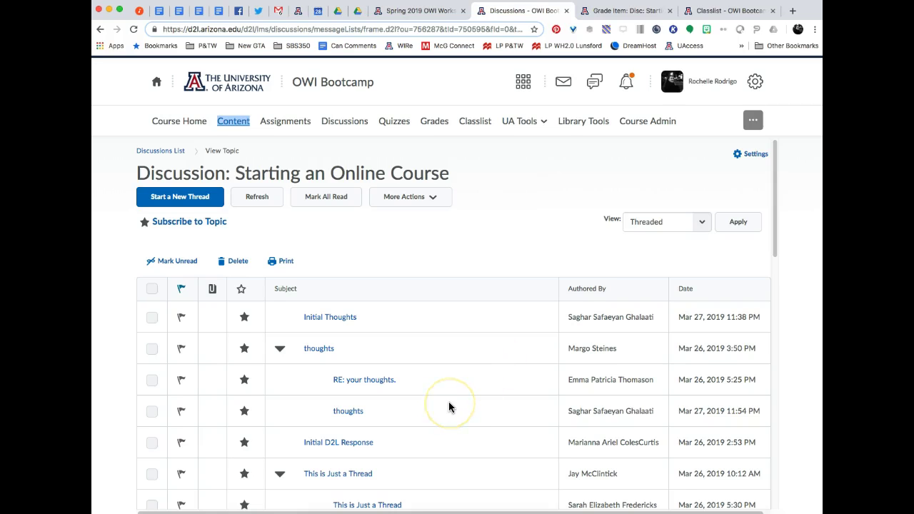
scroll(448, 406, down, 2)
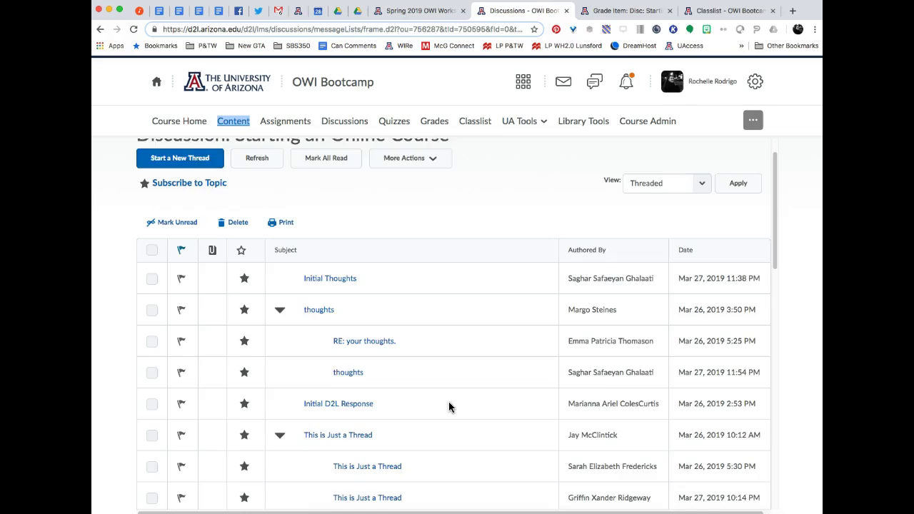
scroll(448, 407, down, 1)
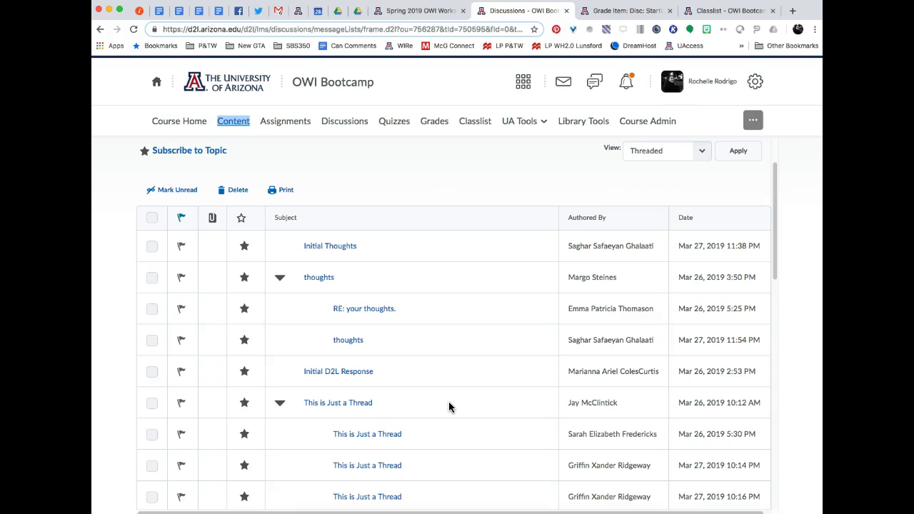
scroll(449, 406, down, 2)
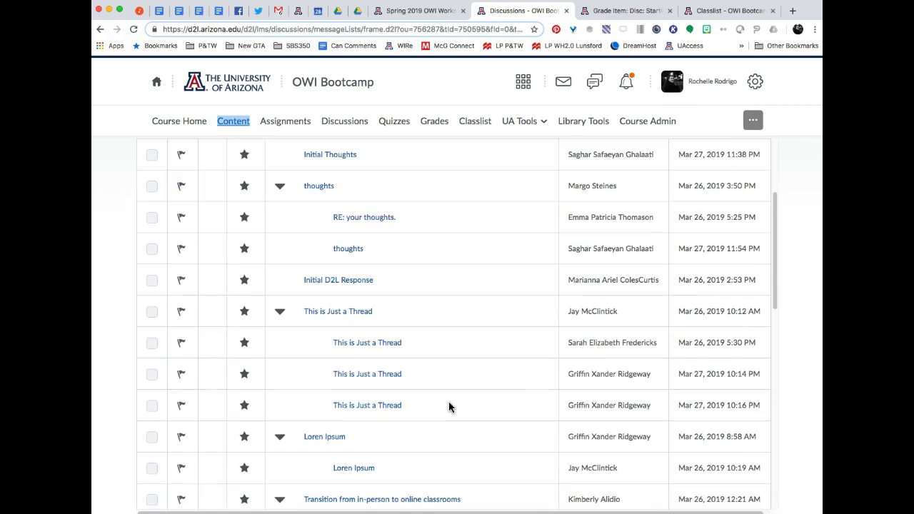
scroll(448, 407, up, 3)
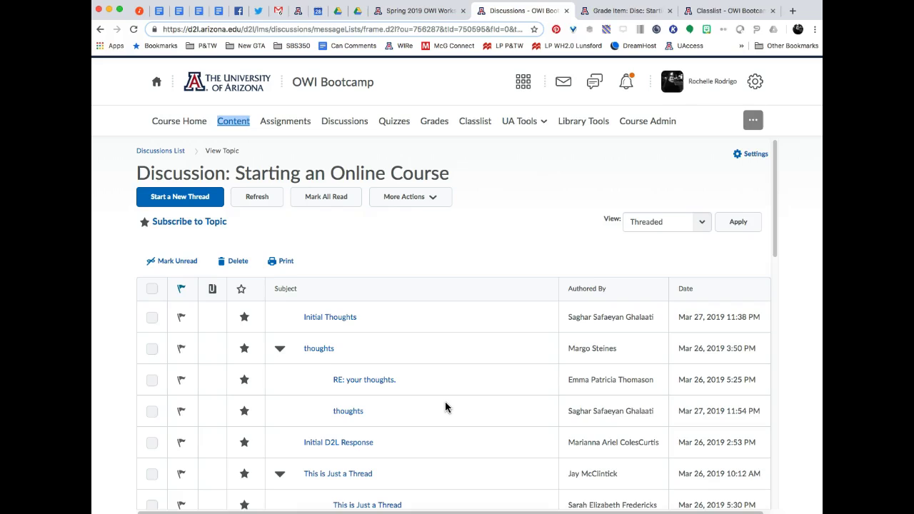
scroll(444, 407, down, 1)
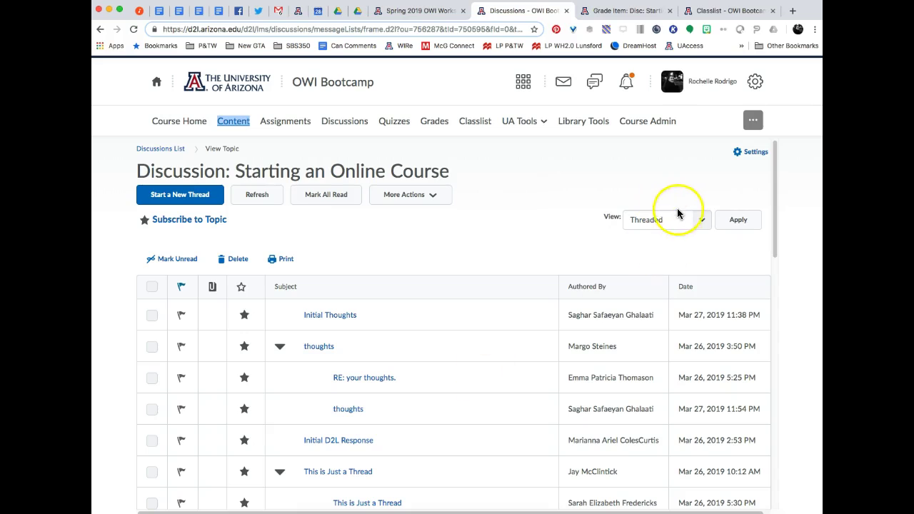
click(701, 223)
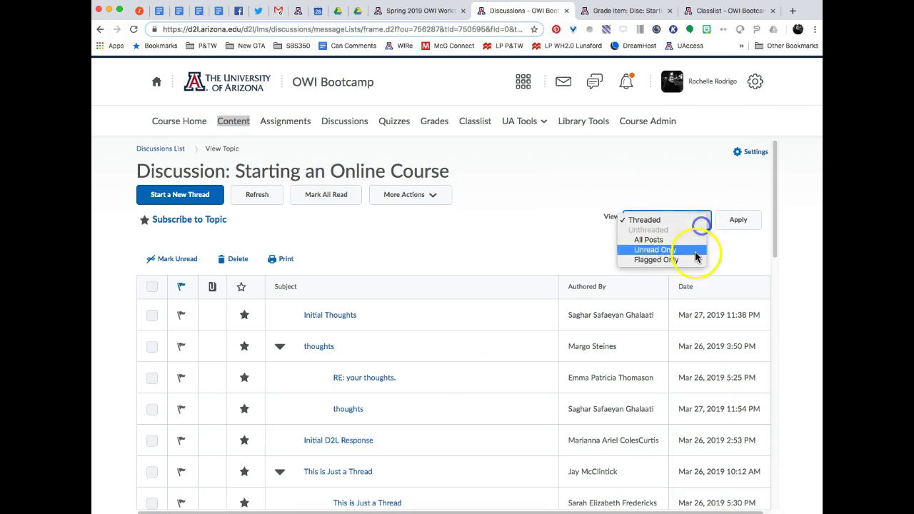
click(682, 189)
Open the top-level "thoughts" post, page forward to the last reply in its thread, and close the post window
click(318, 348)
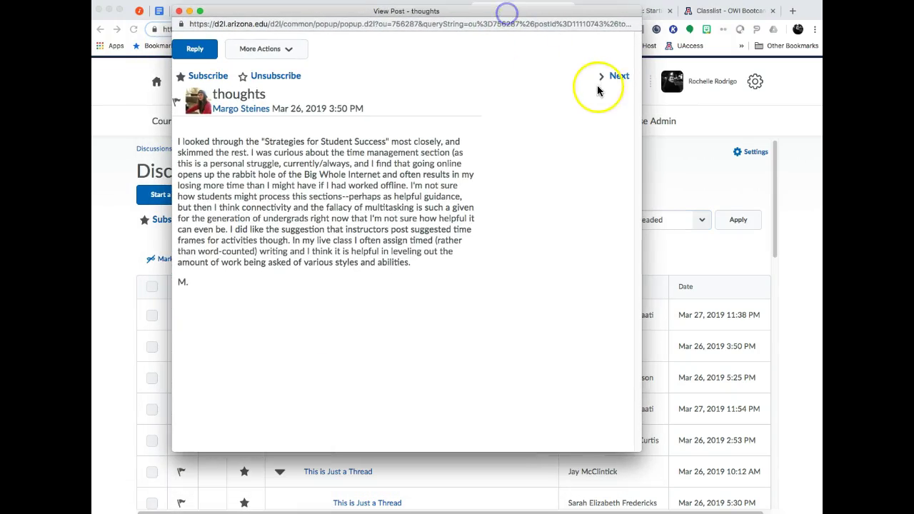
click(619, 77)
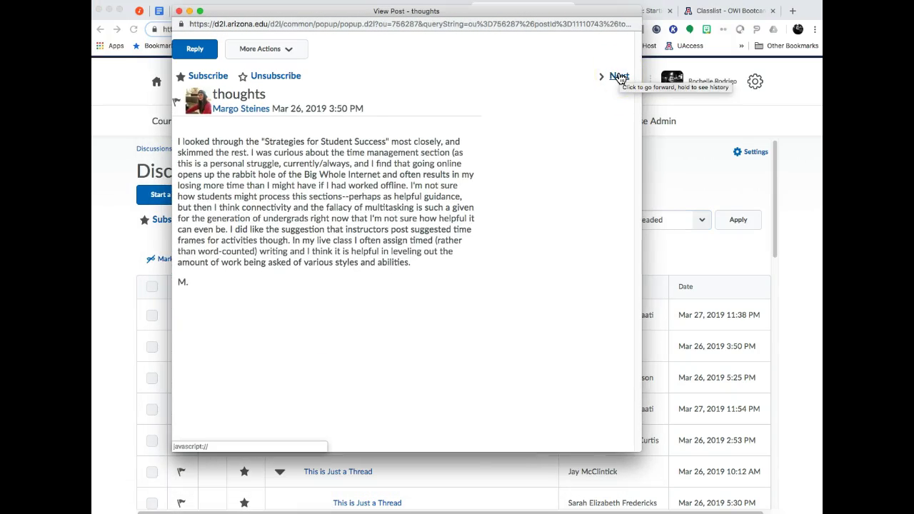
click(618, 76)
click(619, 76)
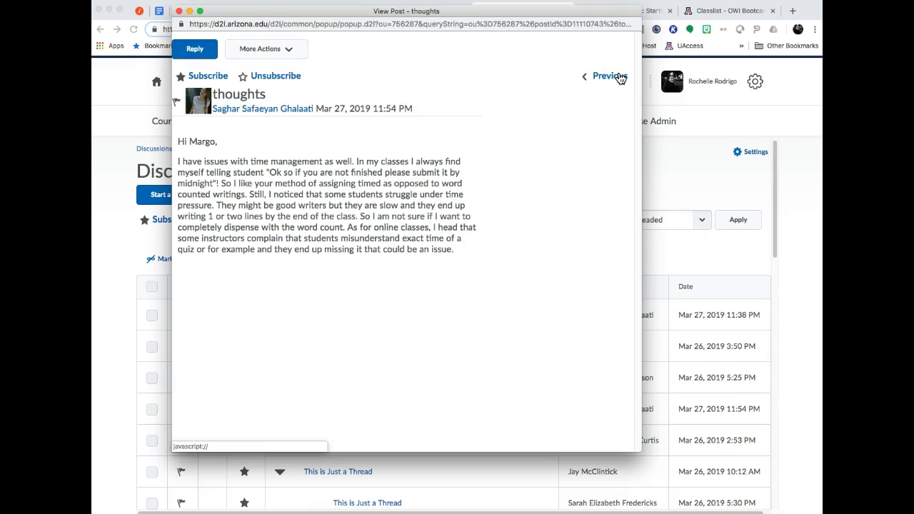
click(178, 11)
click(502, 210)
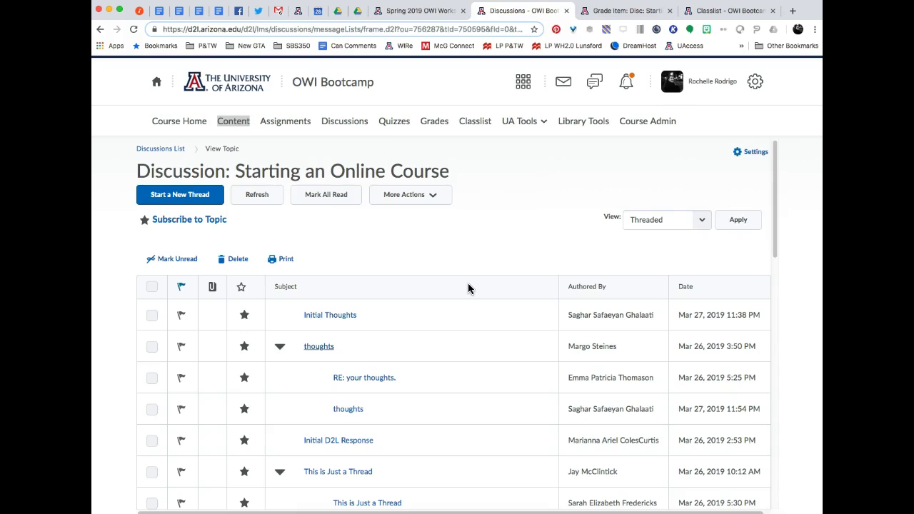
Scan the remaining threads and replies in the discussion, including Good design helps and 03/26 Skimming Response
scroll(425, 392, down, 5)
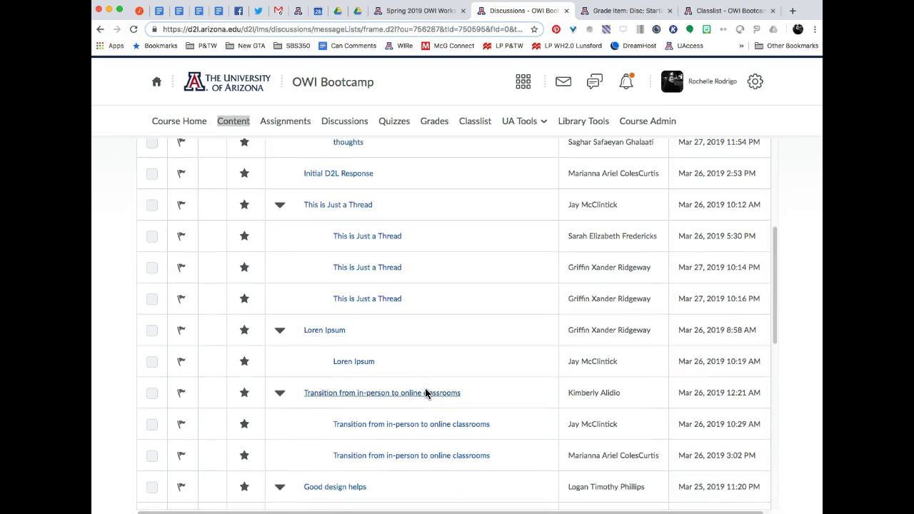
scroll(426, 392, down, 4)
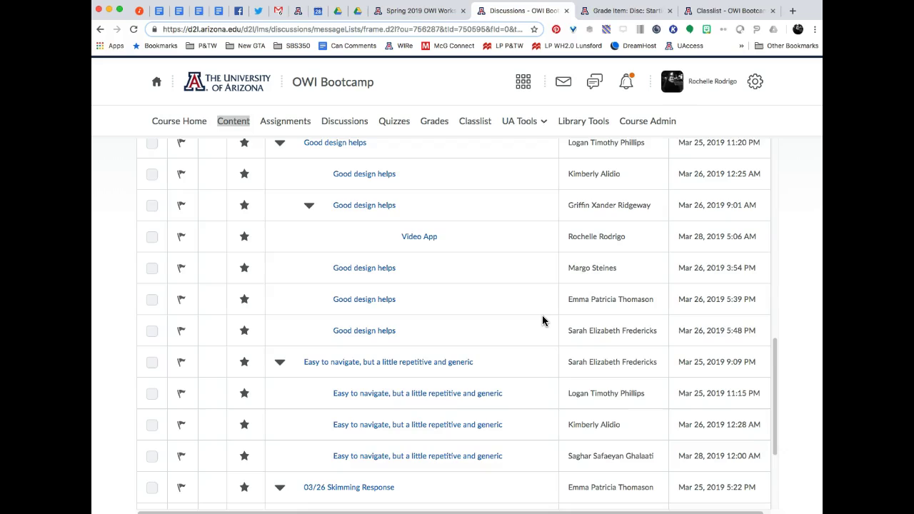
scroll(543, 321, up, 8)
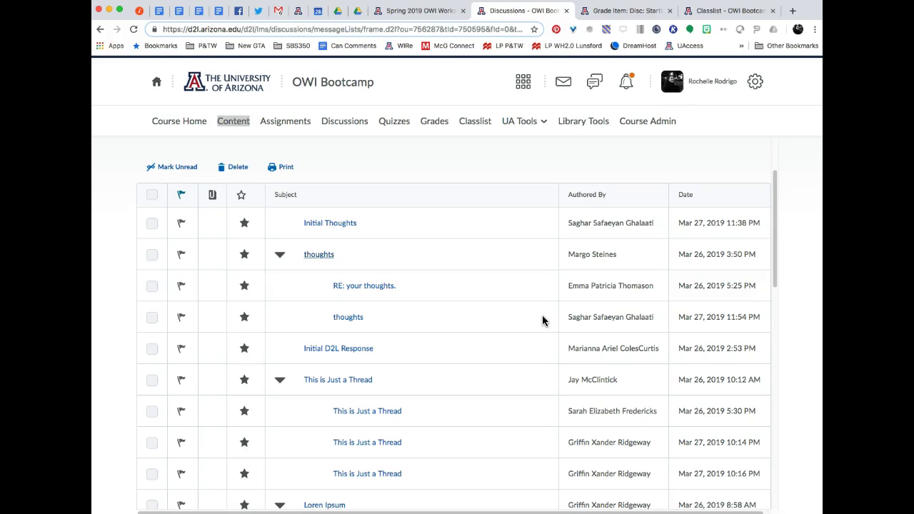
Switch to the Disc: Starting grade item and examine its details and the students' submissions and grades
click(621, 13)
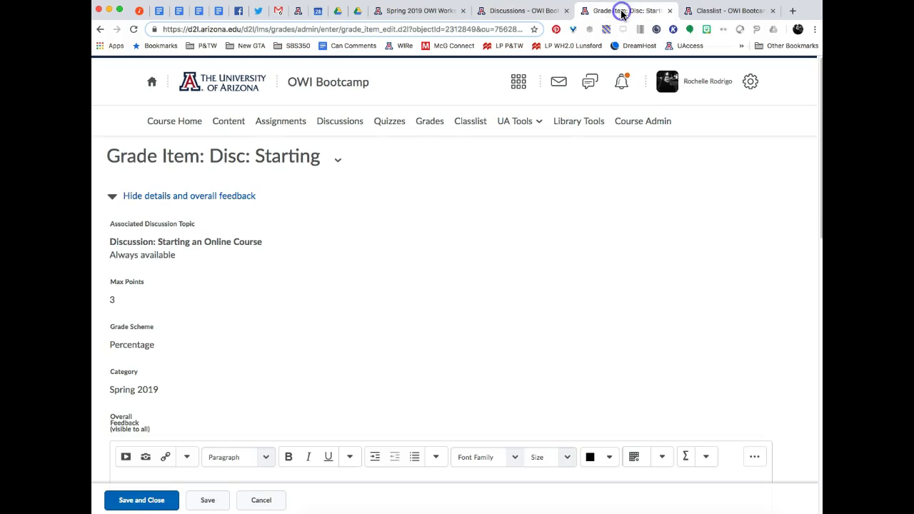
scroll(444, 243, down, 3)
scroll(444, 247, down, 4)
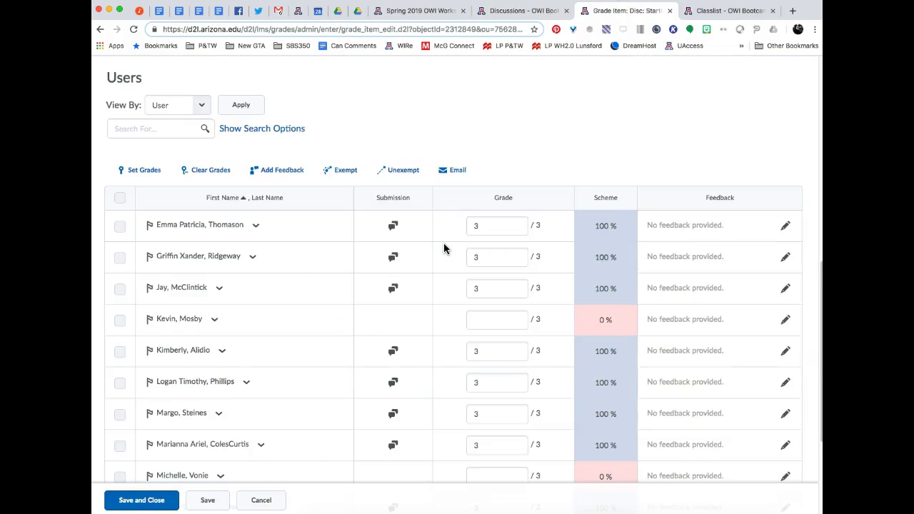
scroll(444, 247, up, 4)
scroll(444, 246, up, 3)
scroll(443, 246, down, 8)
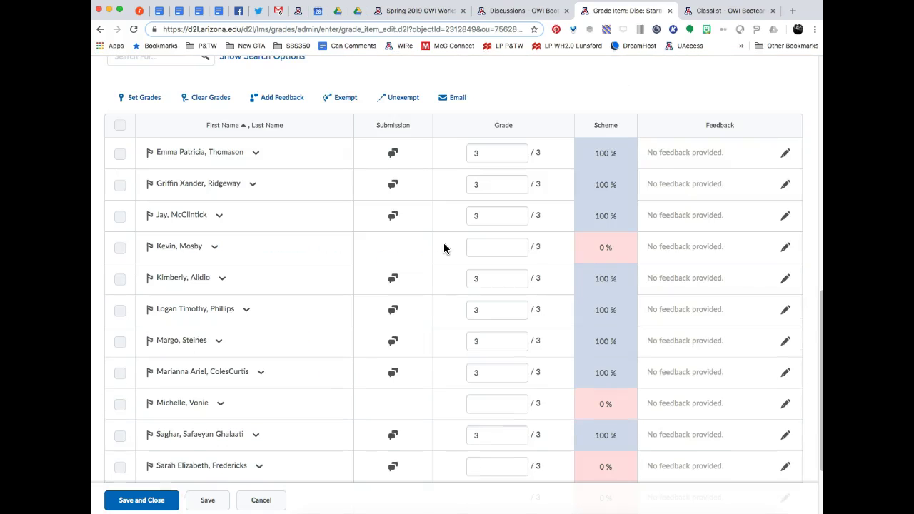
scroll(443, 247, down, 2)
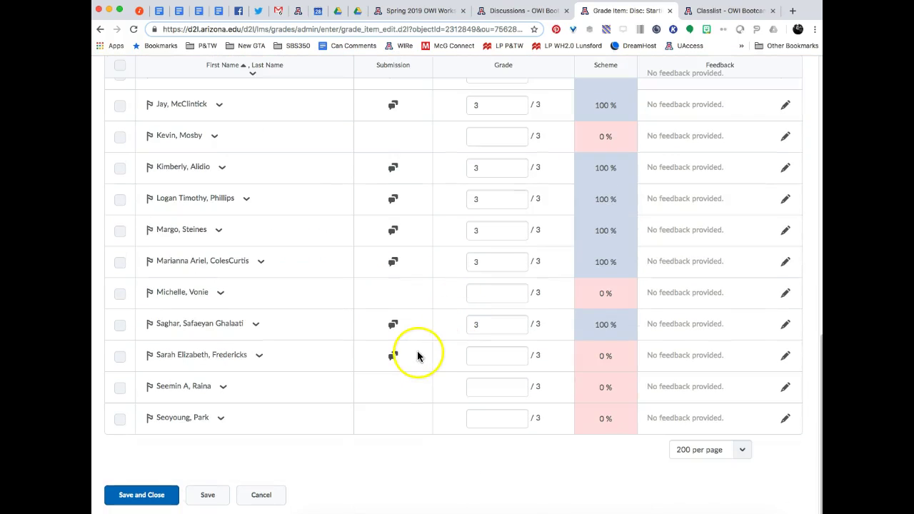
scroll(363, 357, up, 6)
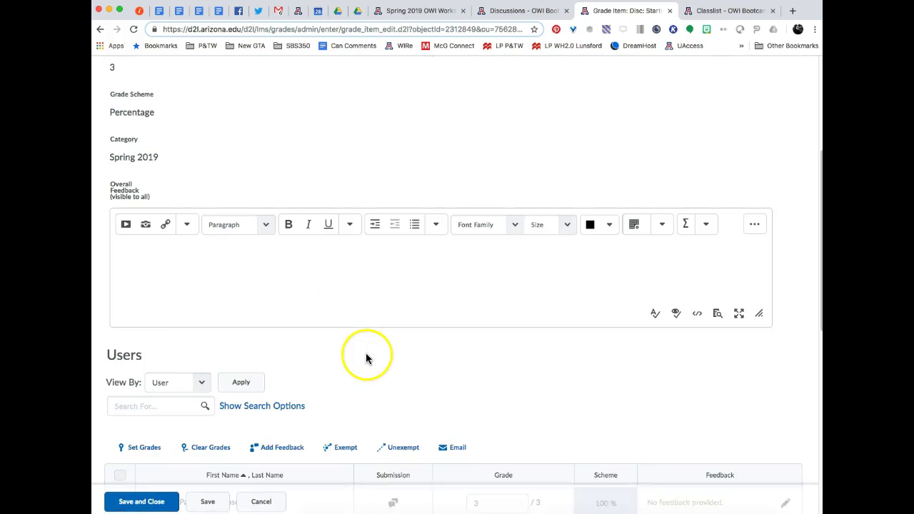
scroll(366, 357, down, 4)
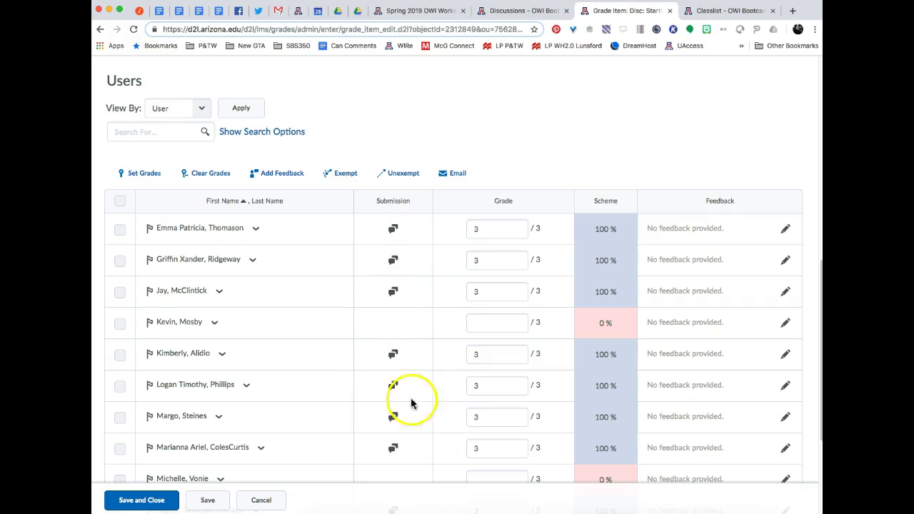
Open the discussion submission of the student who has posted but has no grade, and read through the initial post and replies
scroll(421, 429, down, 5)
click(392, 355)
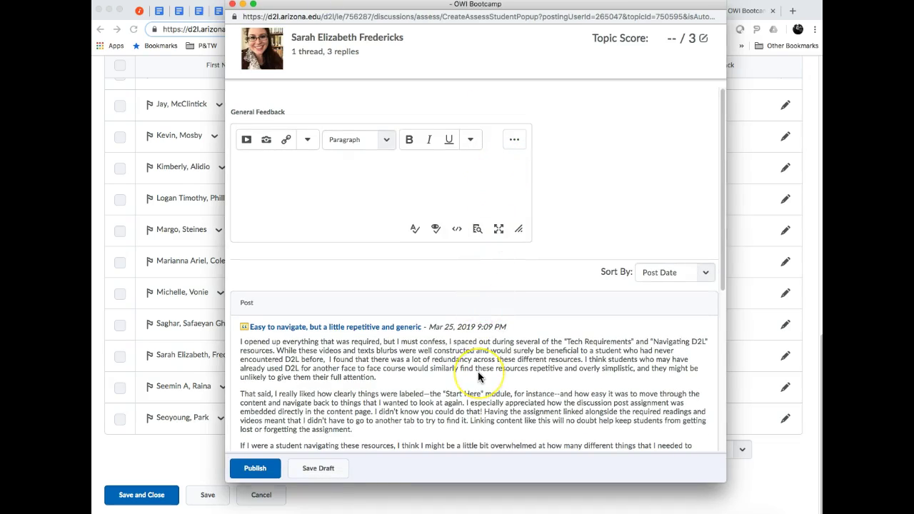
scroll(477, 375, down, 3)
scroll(511, 334, down, 10)
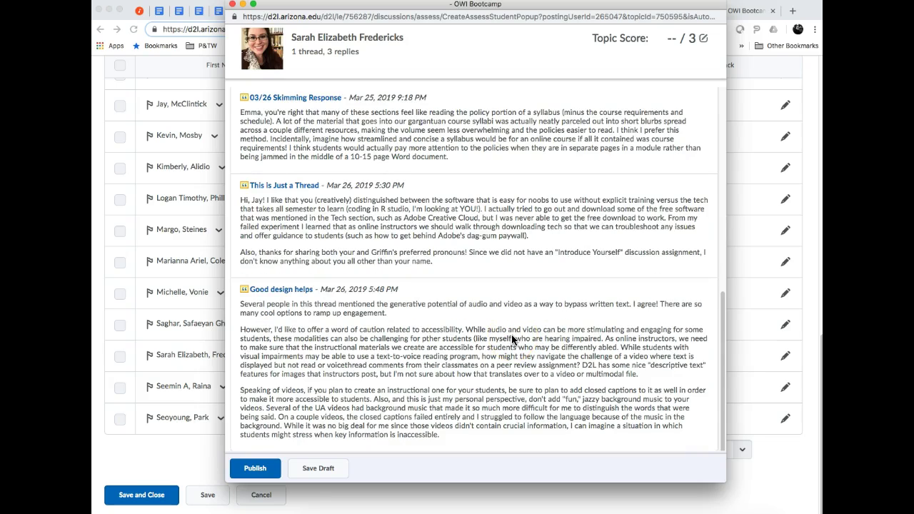
scroll(511, 334, up, 13)
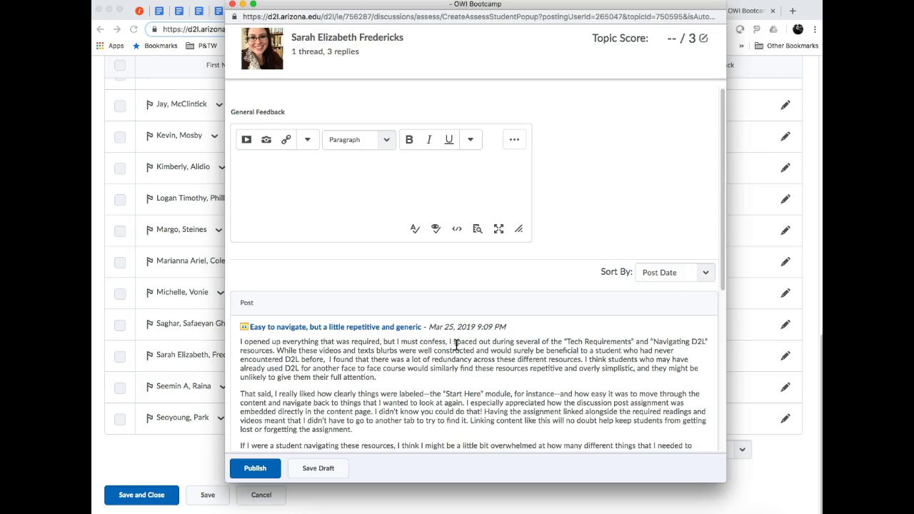
scroll(405, 361, down, 3)
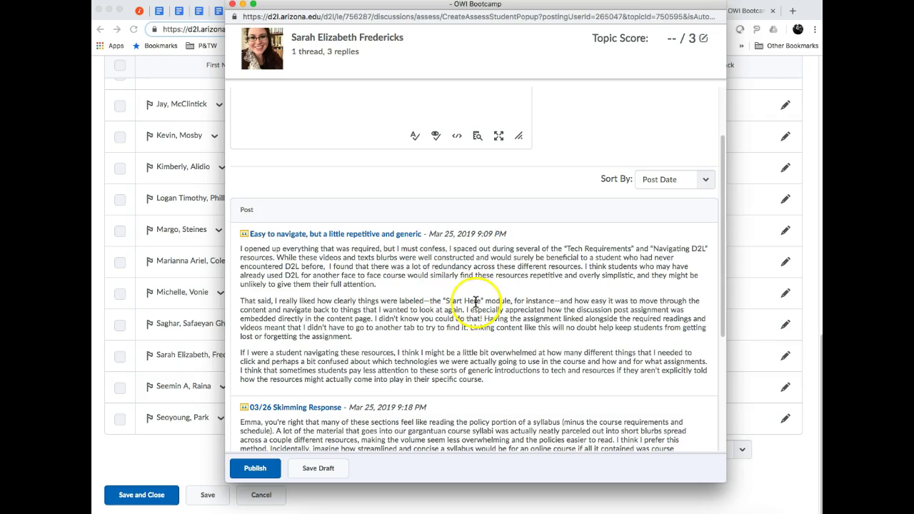
scroll(475, 302, down, 1)
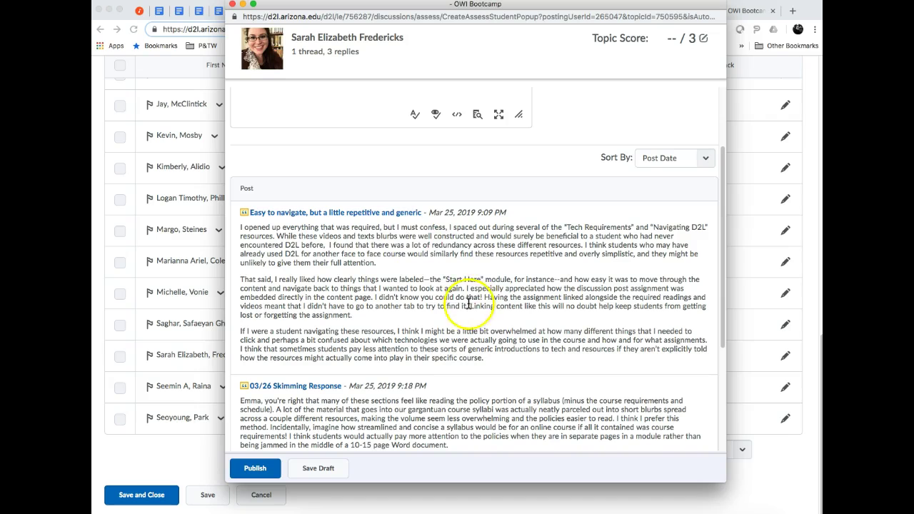
scroll(471, 325, down, 5)
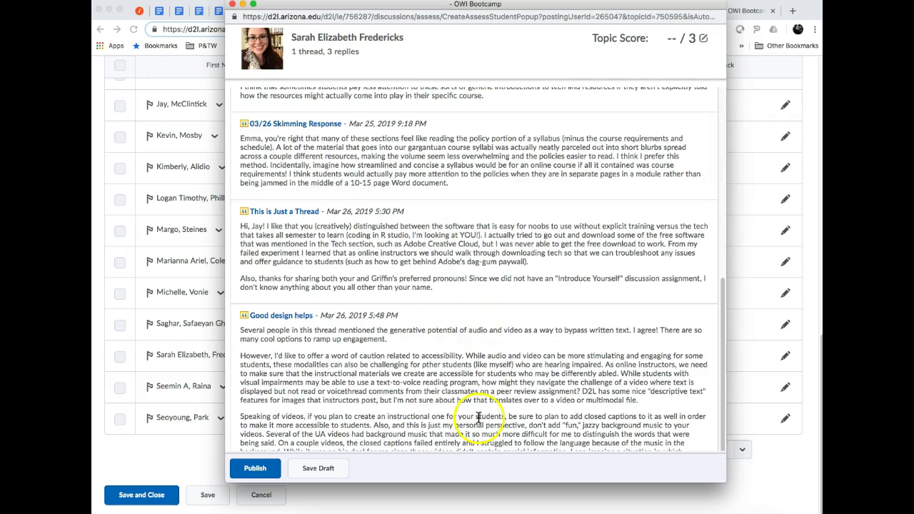
scroll(450, 229, down, 1)
scroll(454, 234, up, 15)
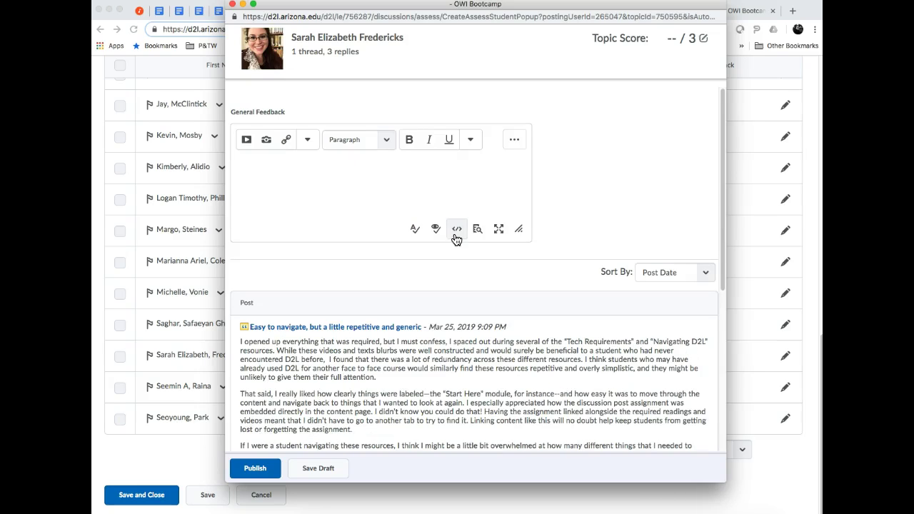
scroll(478, 315, down, 10)
scroll(479, 317, down, 3)
scroll(480, 317, up, 13)
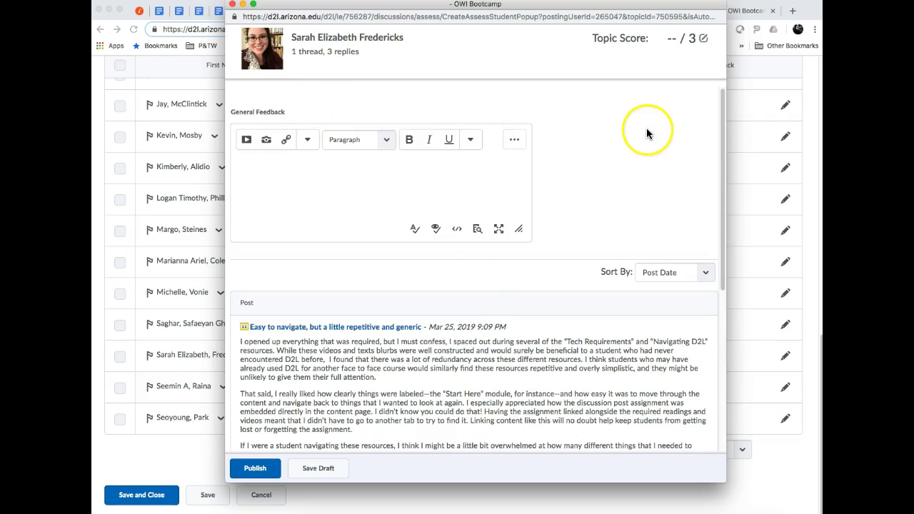
Set the student's topic score to 3 out of 3 and publish the assessment
click(677, 48)
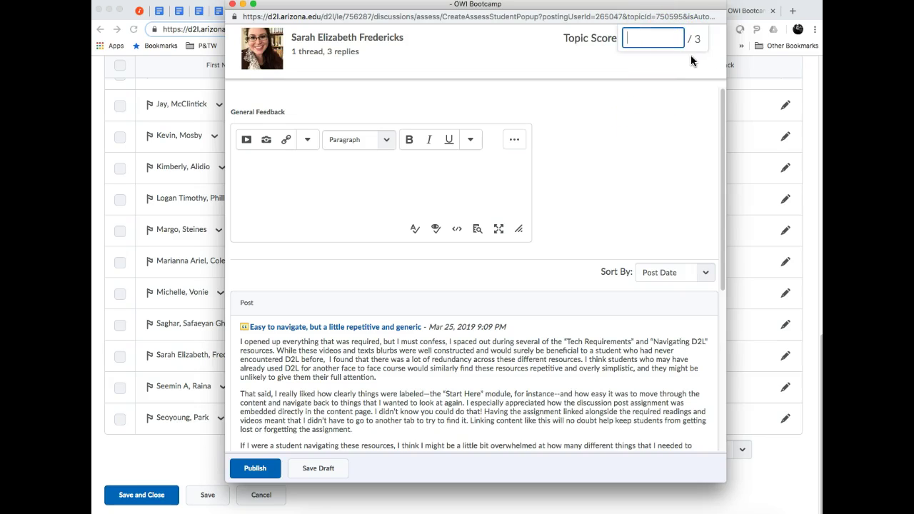
text(3)
key(Return)
click(691, 147)
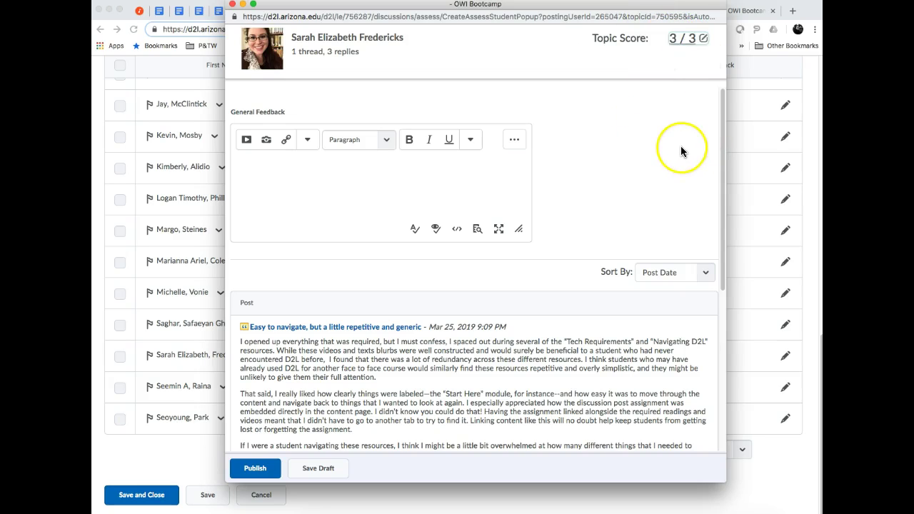
click(255, 467)
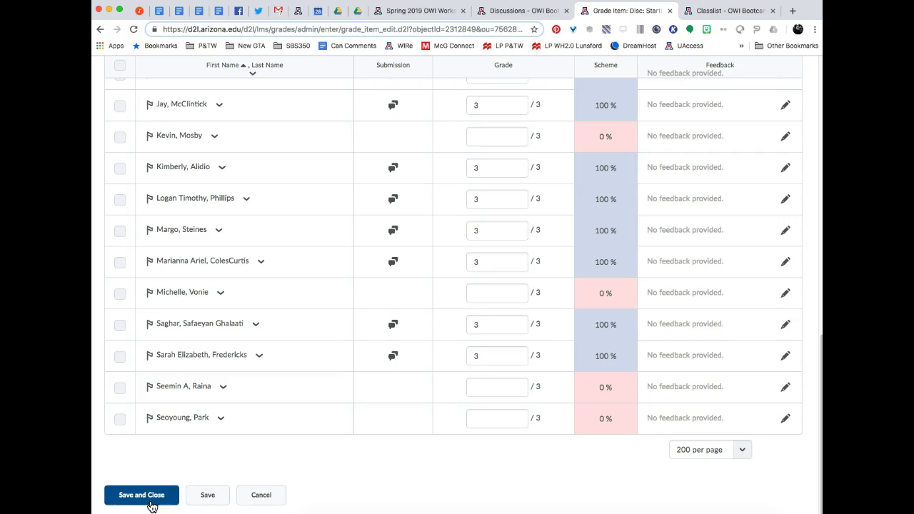
Save and close the Disc: Starting grade item, confirming the changes
click(143, 496)
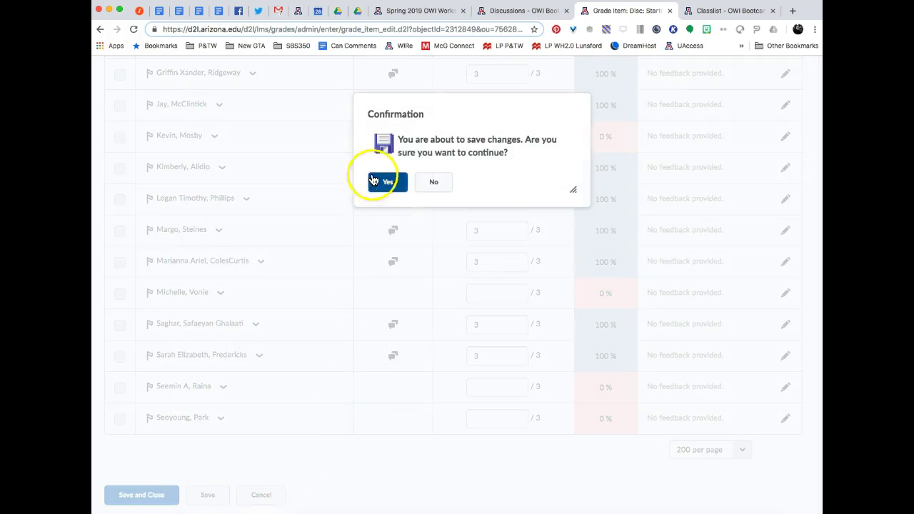
click(387, 183)
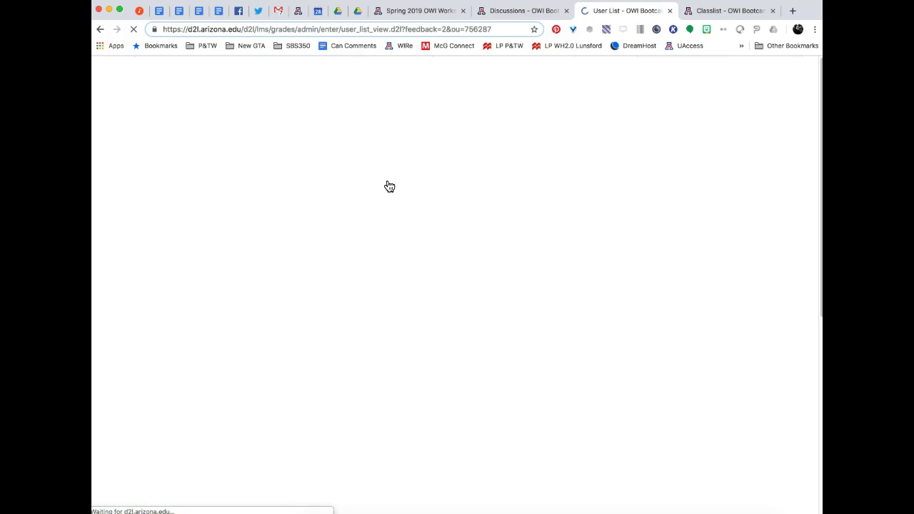
click(398, 184)
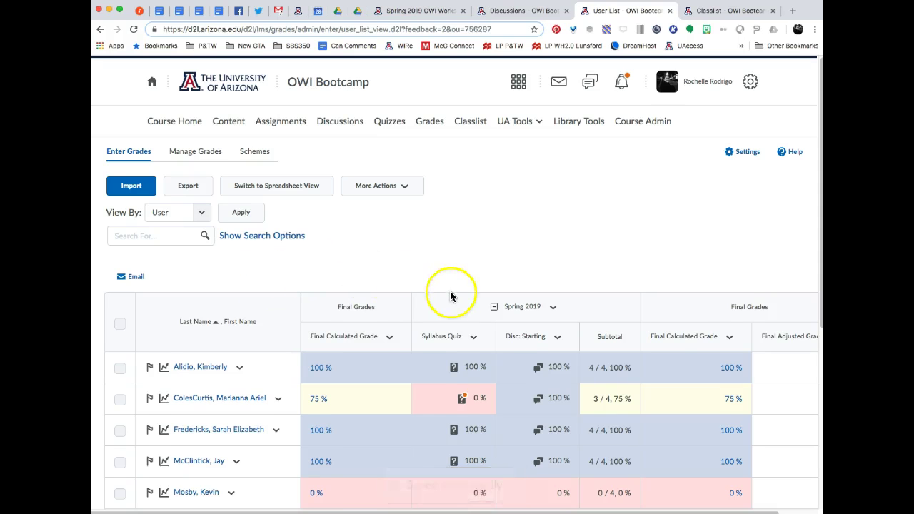
Find the ungraded Syllabus Quiz submissions in the grade list and examine the completion summary of the first flagged student
scroll(446, 335, down, 5)
scroll(446, 450, down, 3)
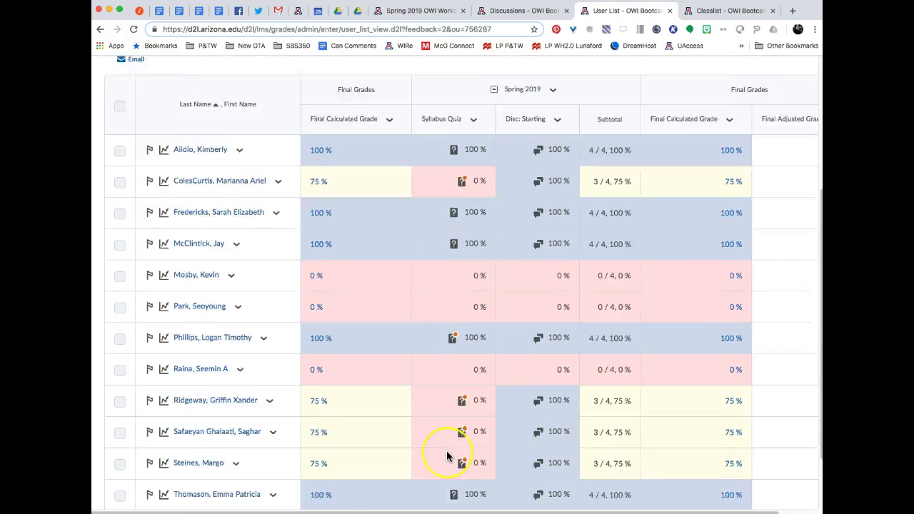
scroll(446, 455, up, 3)
scroll(446, 456, down, 3)
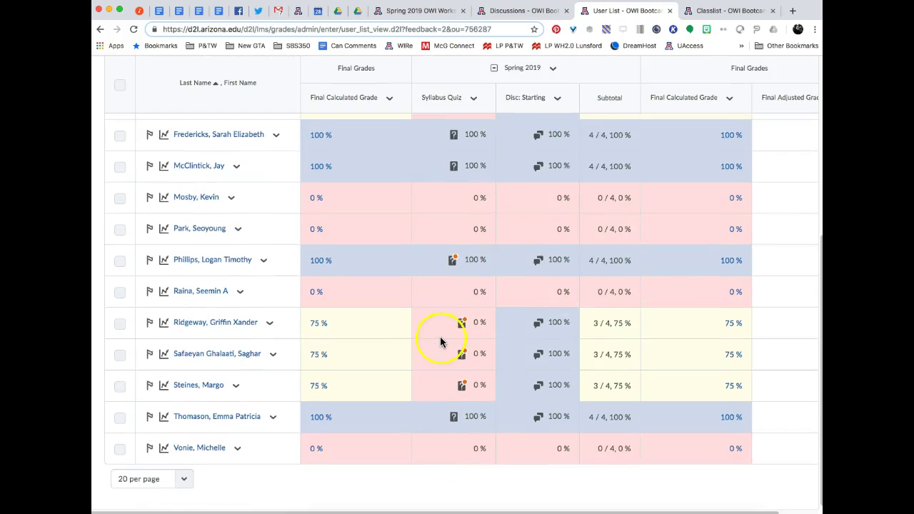
scroll(443, 341, up, 1)
scroll(442, 341, up, 1)
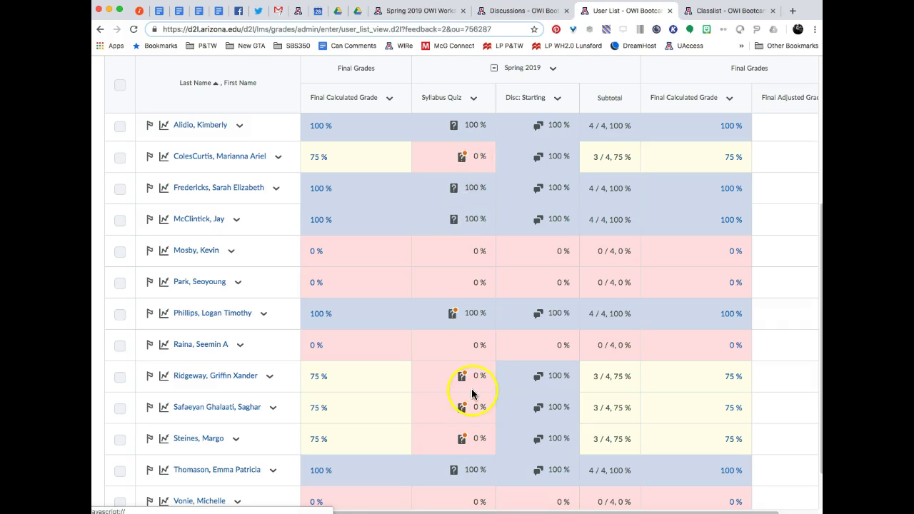
click(459, 161)
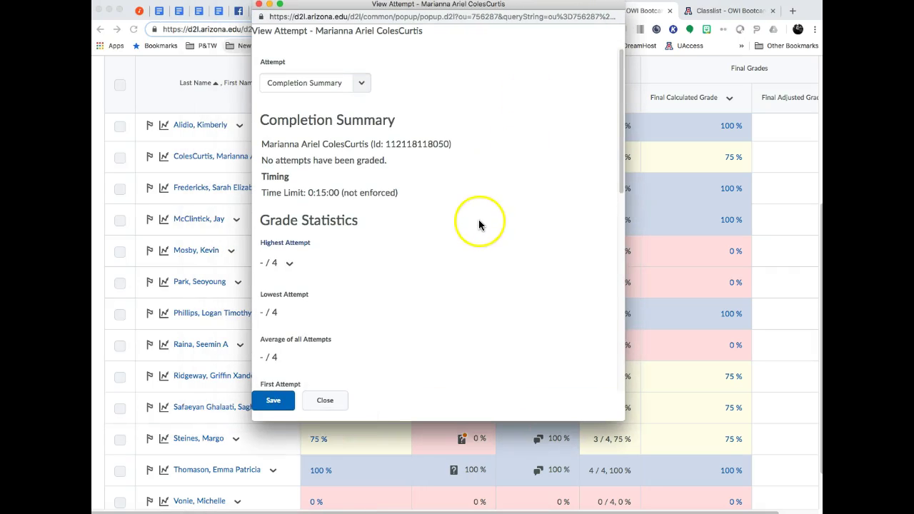
scroll(367, 200, down, 6)
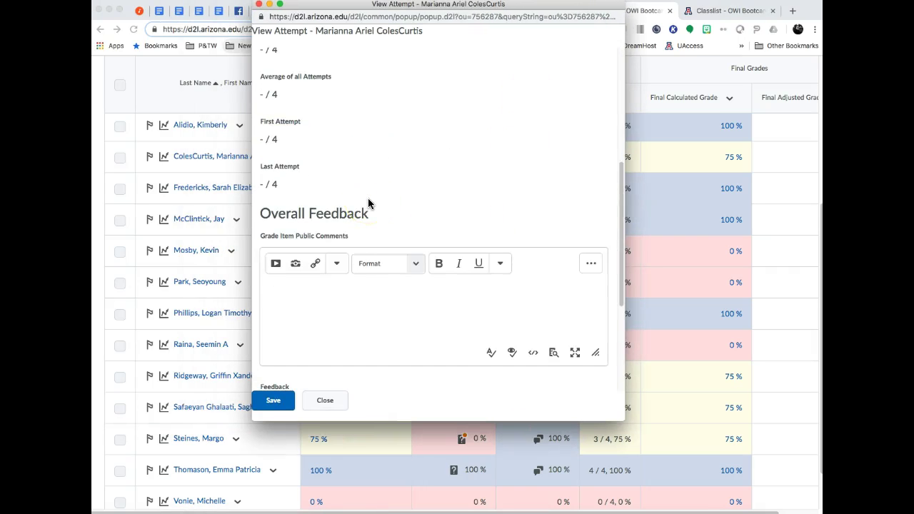
scroll(368, 200, up, 10)
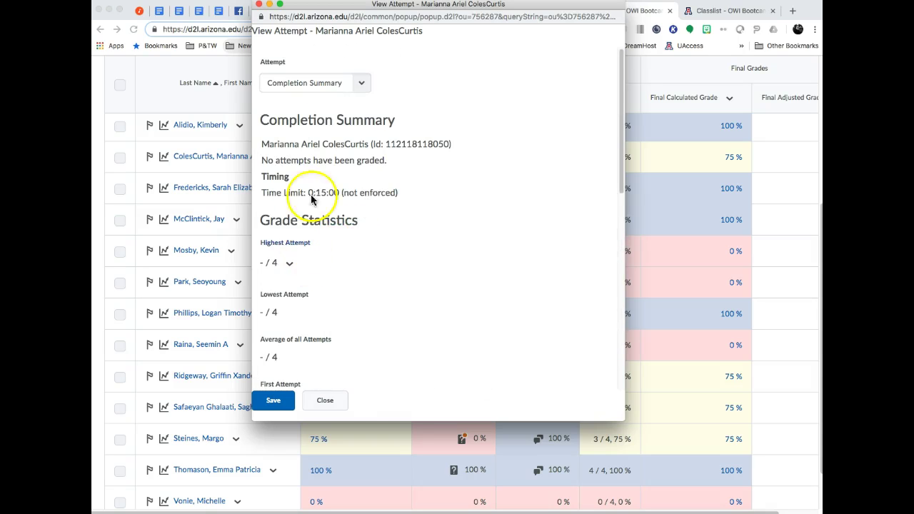
Switch to Attempt 1 of this student's quiz, review its grading feedback, save the attempt and close it
click(325, 83)
key(Up)
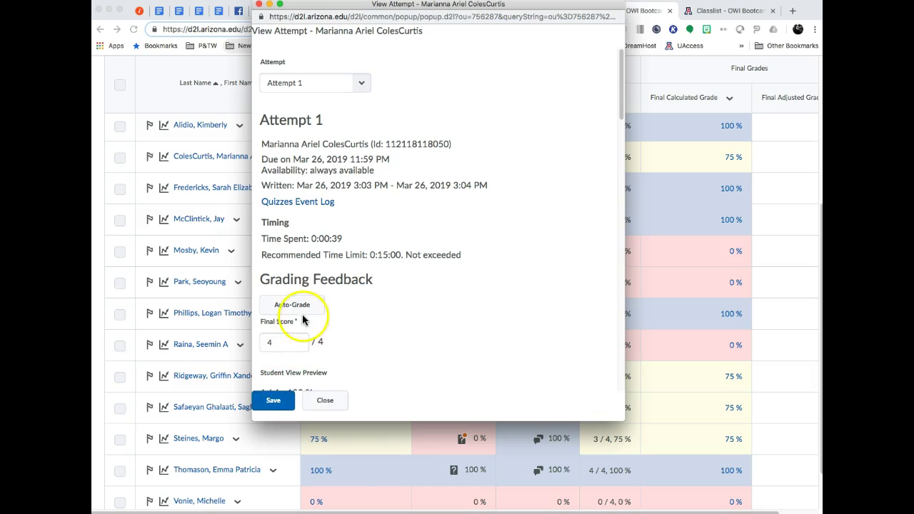
scroll(326, 241, down, 10)
scroll(322, 296, up, 6)
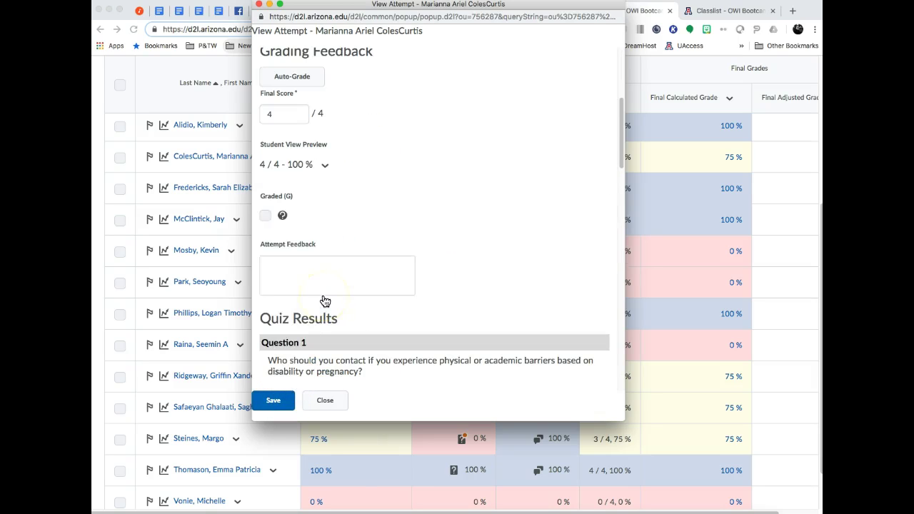
click(279, 405)
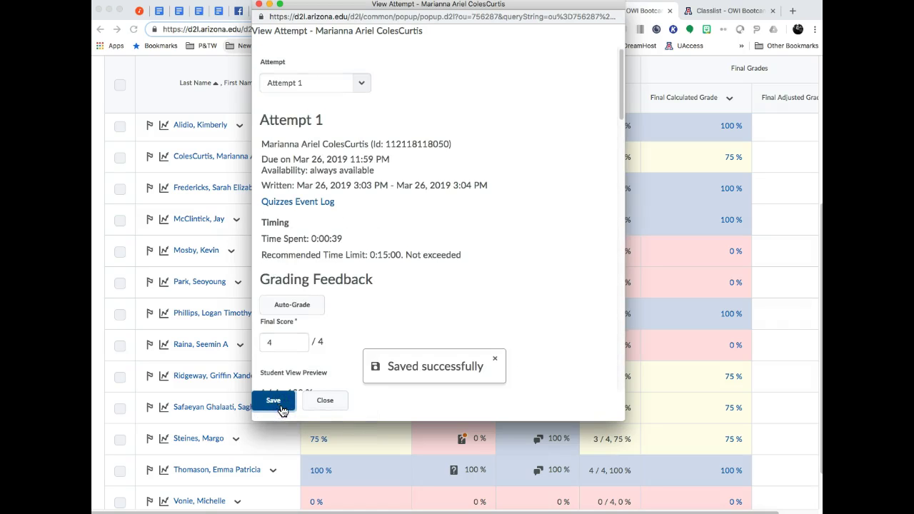
click(326, 402)
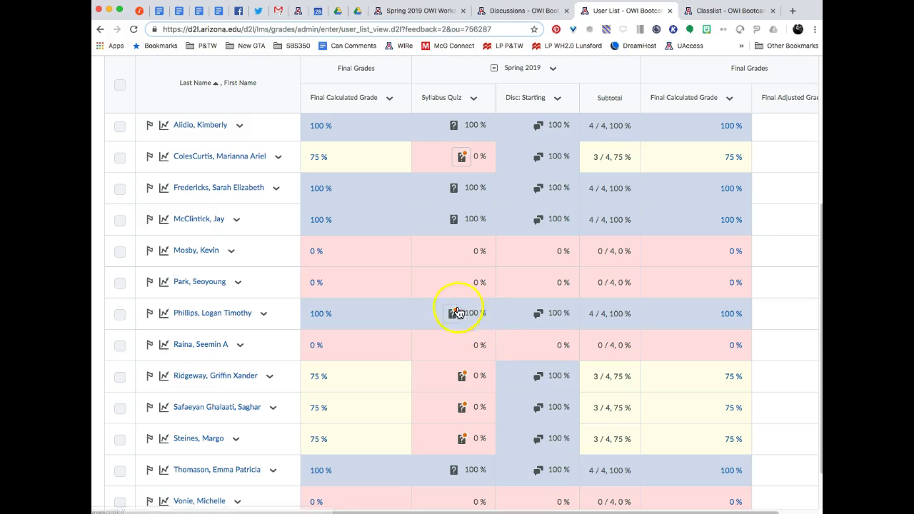
Auto-grade Attempt 1 of the flagged student who submitted the Syllabus Quiz 22 hours late, save it and close the attempt
click(463, 376)
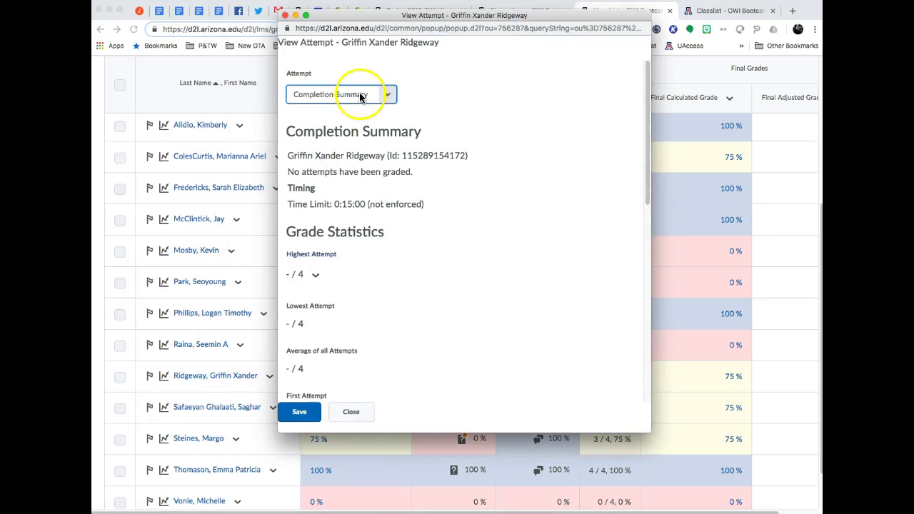
click(361, 97)
click(321, 80)
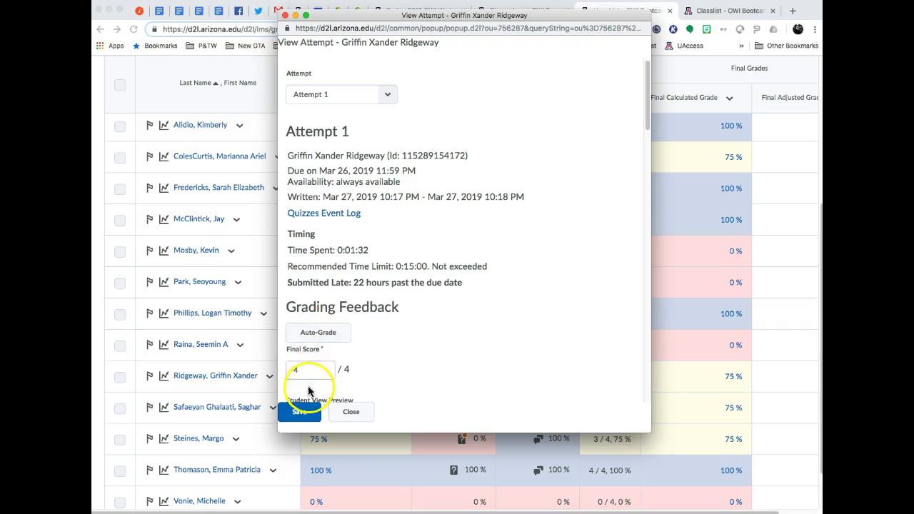
click(318, 333)
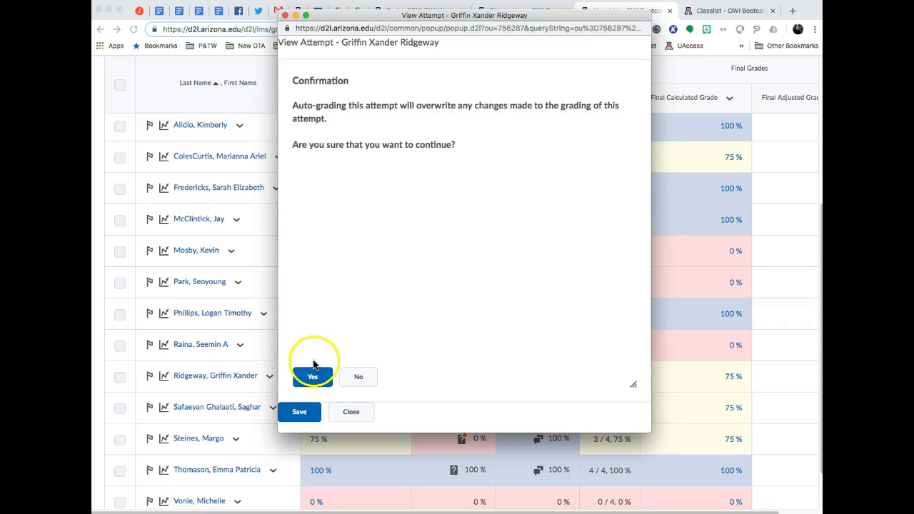
click(314, 370)
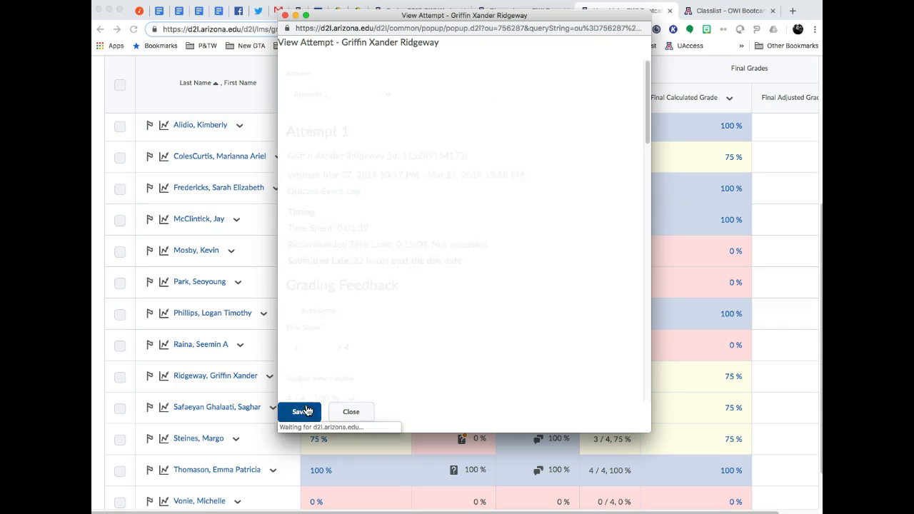
click(312, 376)
click(300, 412)
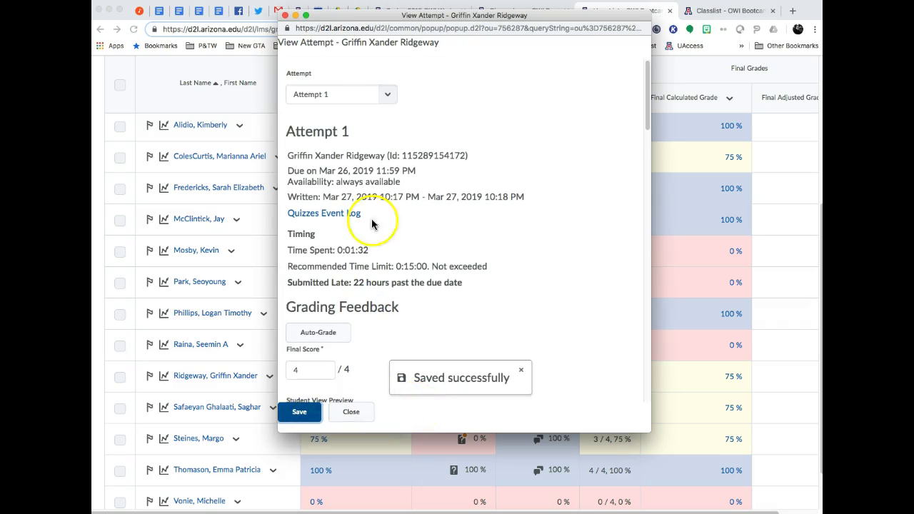
click(284, 15)
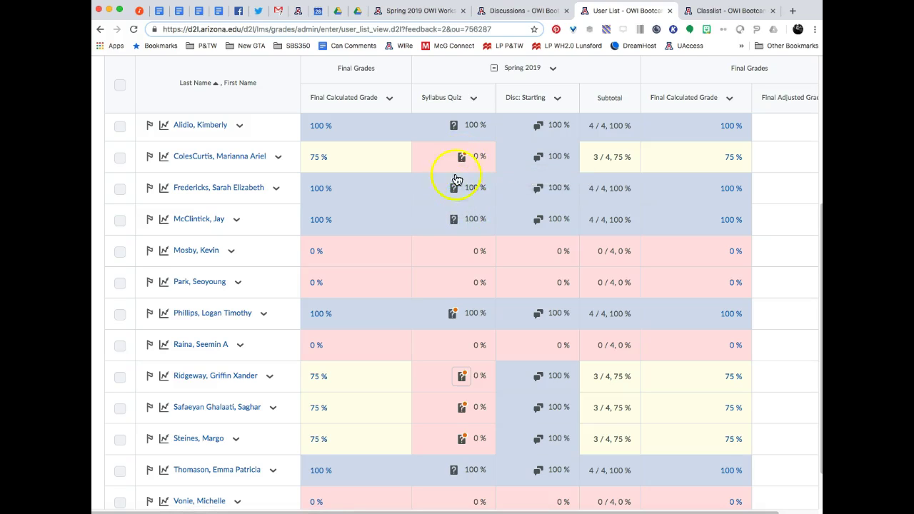
Open the course's Quizzes page in a new browser tab and open the Syllabus Quiz for editing
scroll(457, 164, up, 4)
right_click(389, 123)
click(427, 130)
click(650, 10)
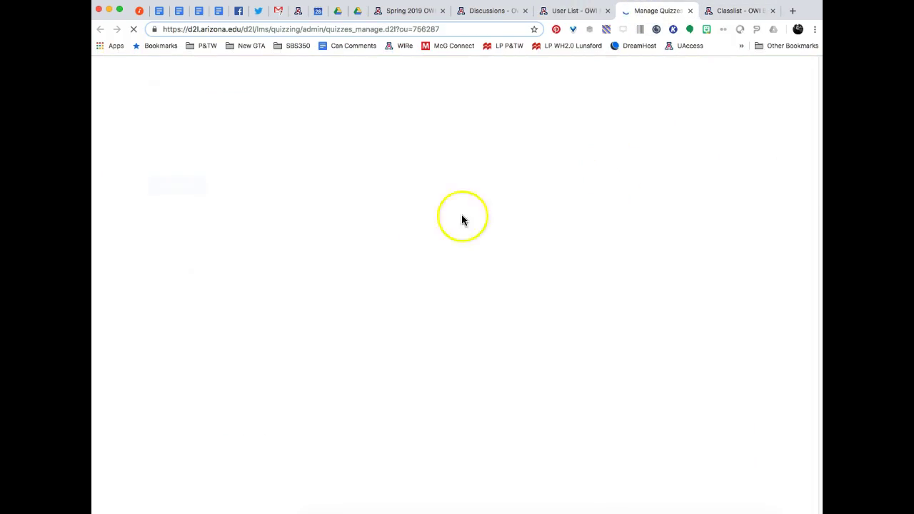
click(214, 300)
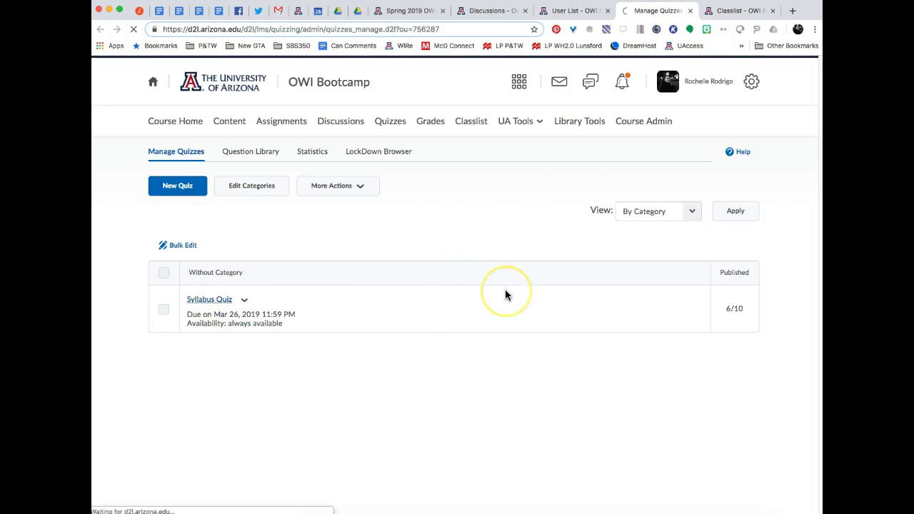
click(502, 314)
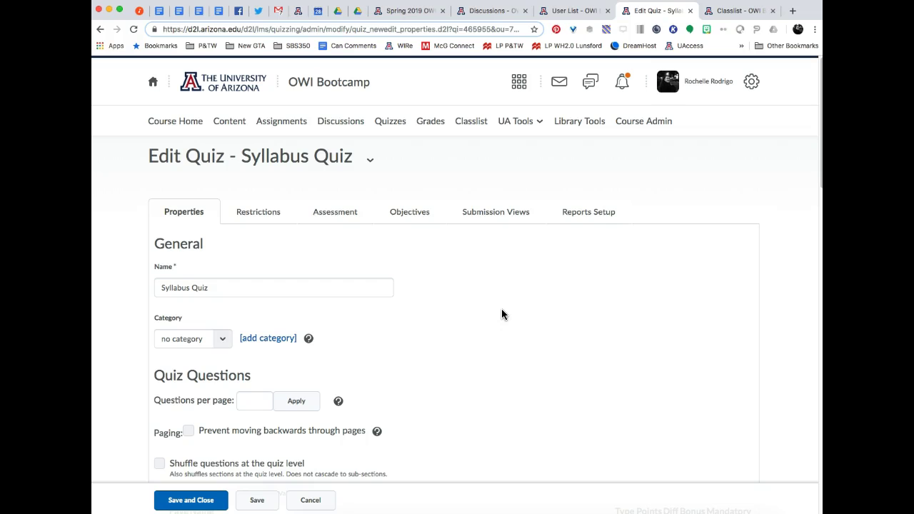
Look through the Syllabus Quiz's properties, questions and assessment settings, and cancel the edit
scroll(502, 314, down, 3)
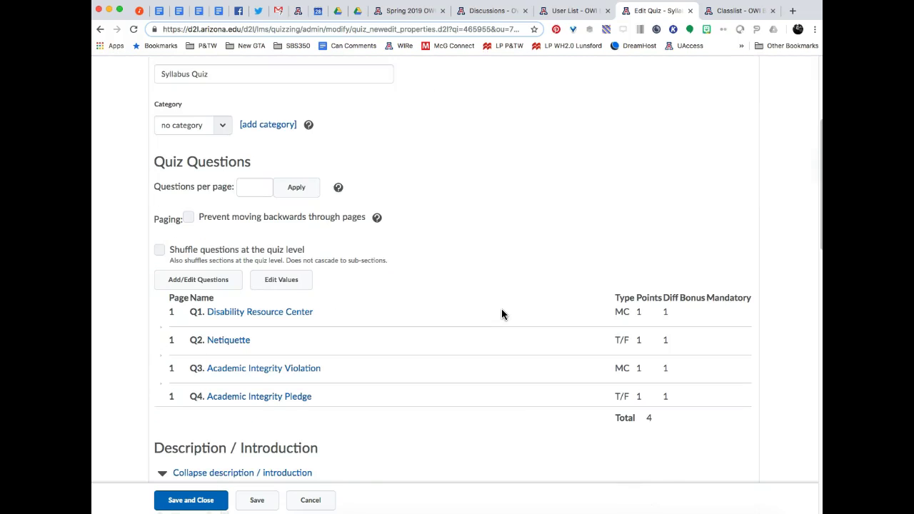
scroll(501, 314, down, 5)
scroll(502, 314, up, 7)
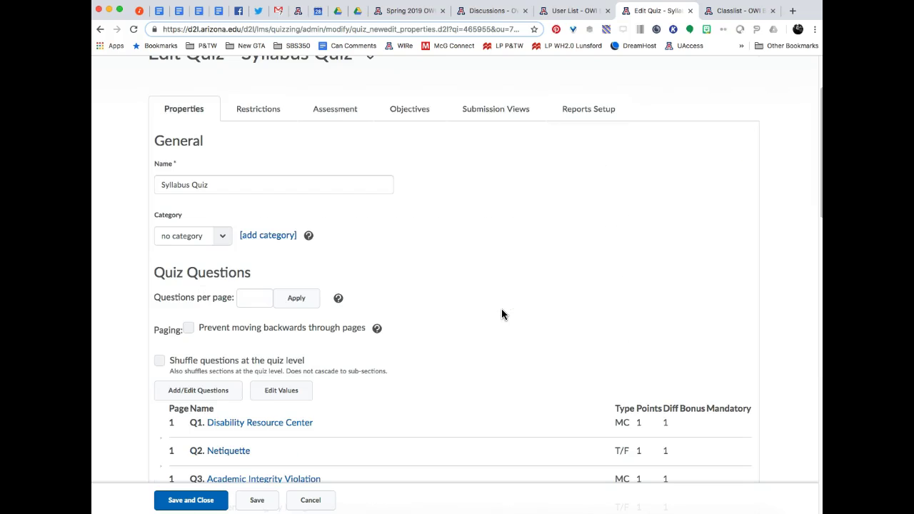
click(336, 109)
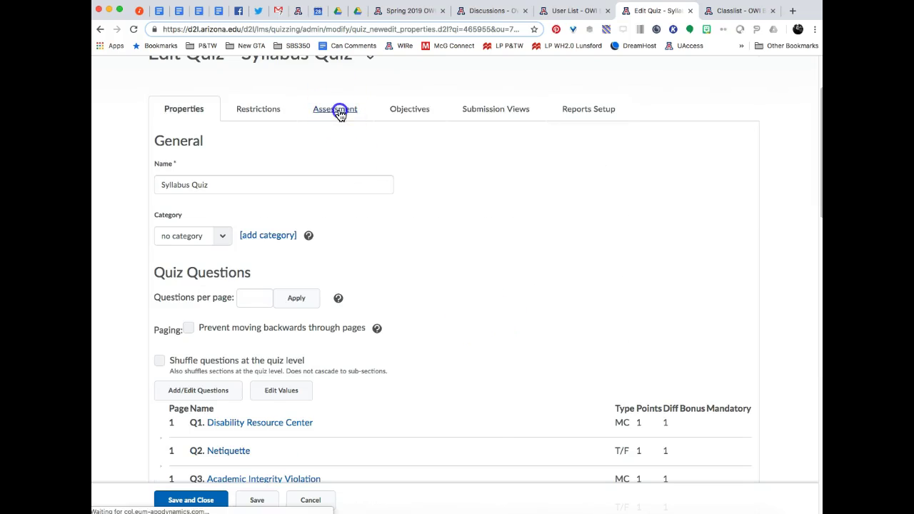
click(310, 500)
Open the Syllabus Quiz for grading, mark the remaining unpublished 4 / 4 attempts as graded, and save and close
click(242, 300)
click(262, 397)
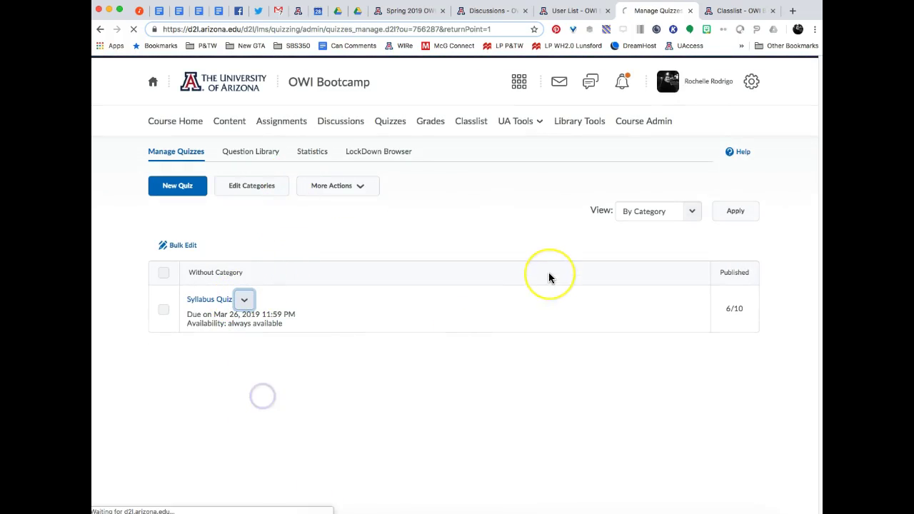
scroll(549, 278, down, 10)
scroll(548, 278, up, 8)
scroll(549, 278, down, 4)
click(720, 240)
scroll(711, 305, down, 4)
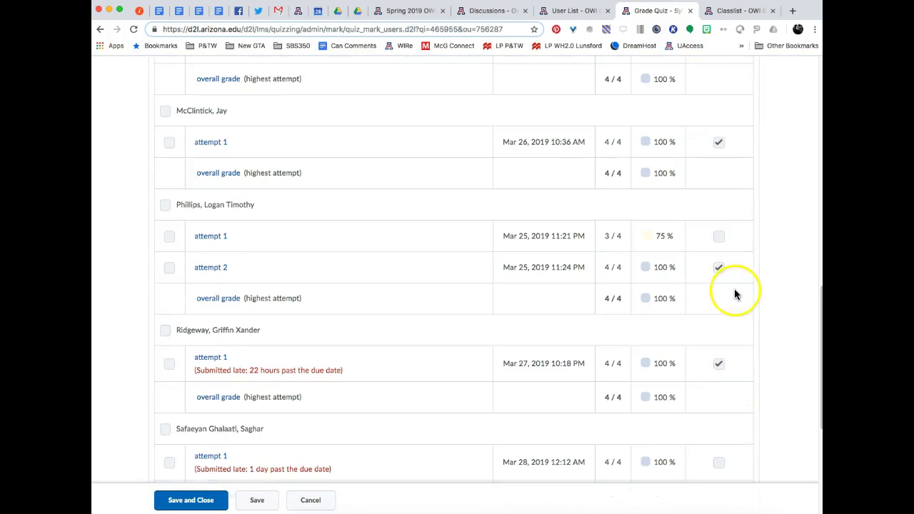
scroll(713, 421, down, 1)
scroll(717, 439, down, 4)
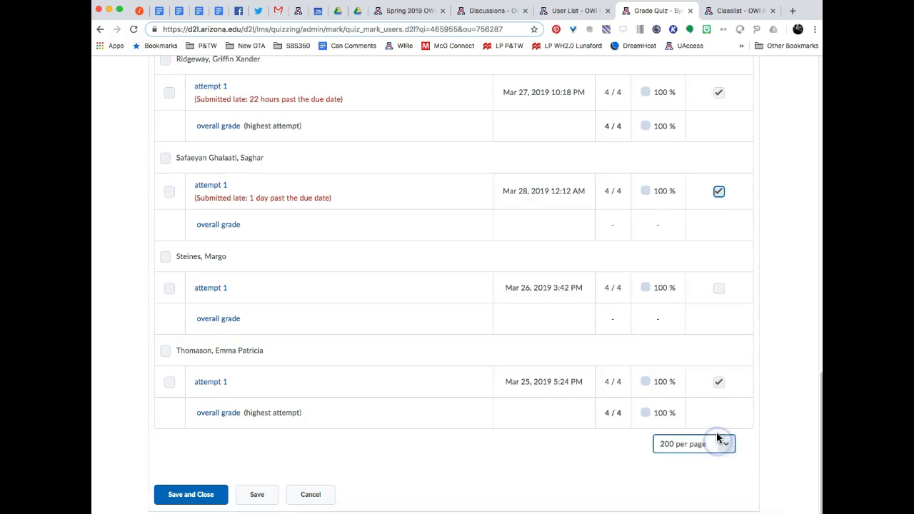
click(193, 495)
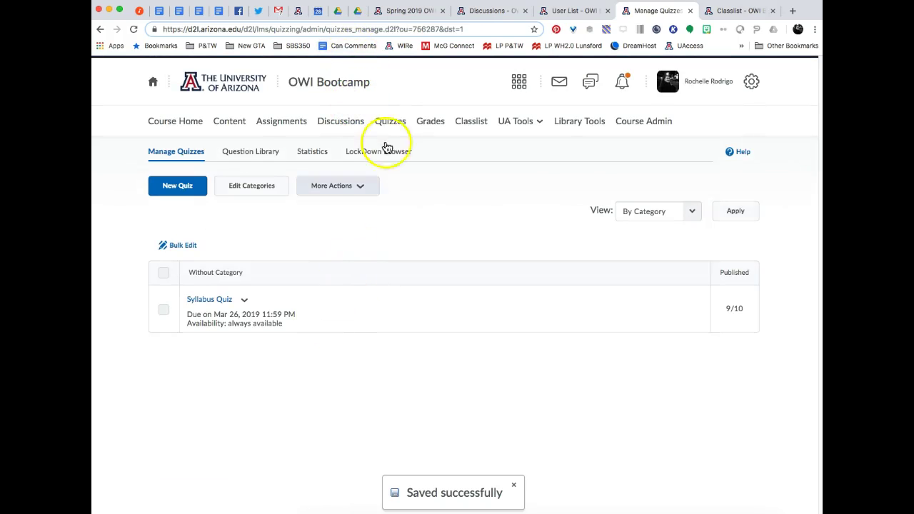
Return to the grade list, reload it, and check the Syllabus Quiz grades and the submission still flagged as ungraded
click(573, 12)
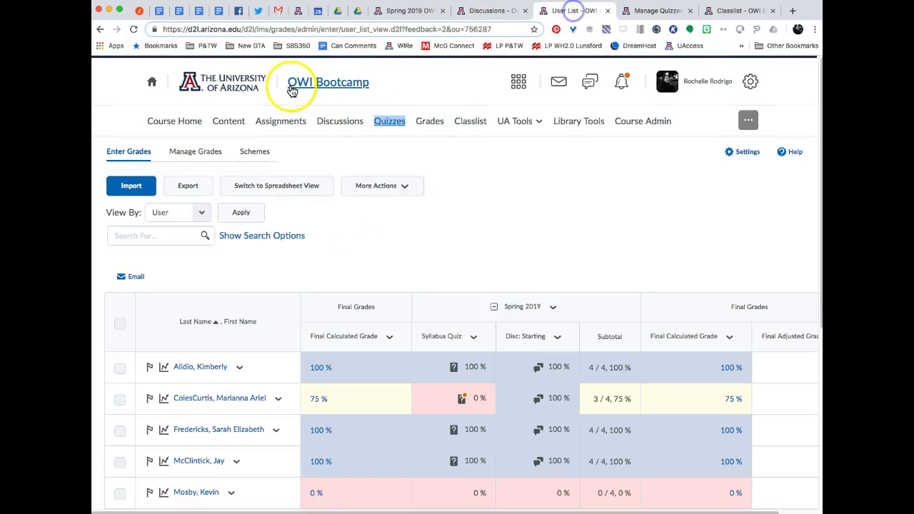
click(133, 30)
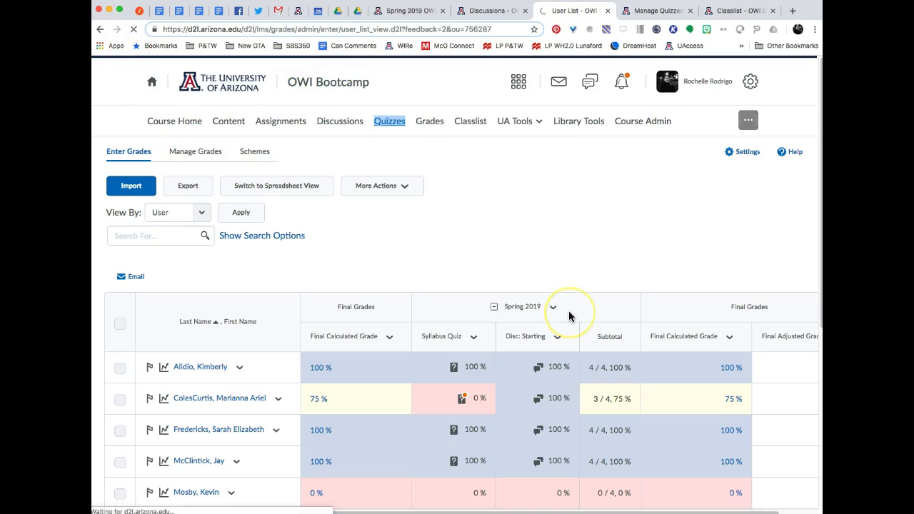
scroll(568, 316, down, 5)
click(561, 337)
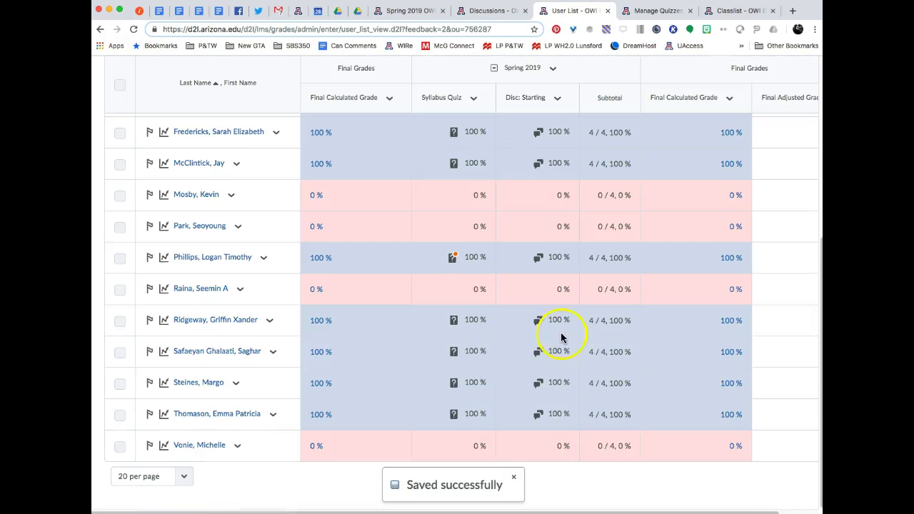
scroll(501, 198, up, 3)
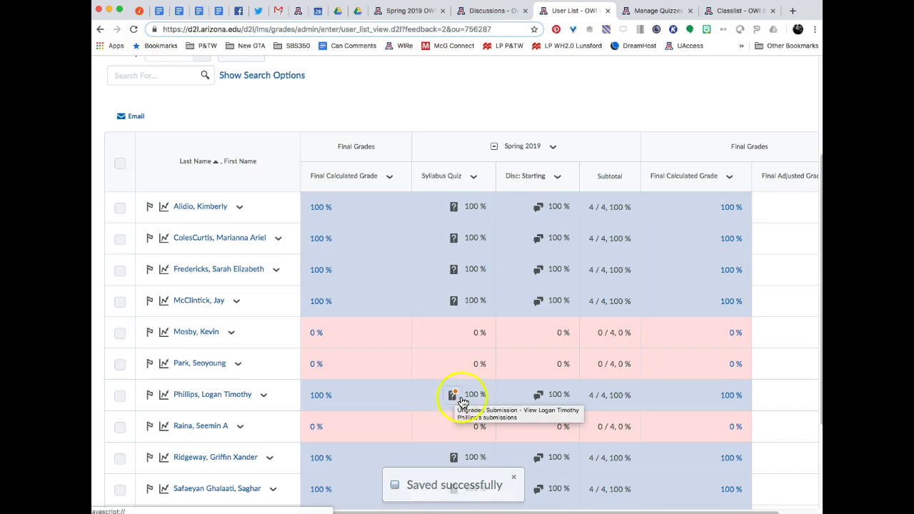
click(461, 404)
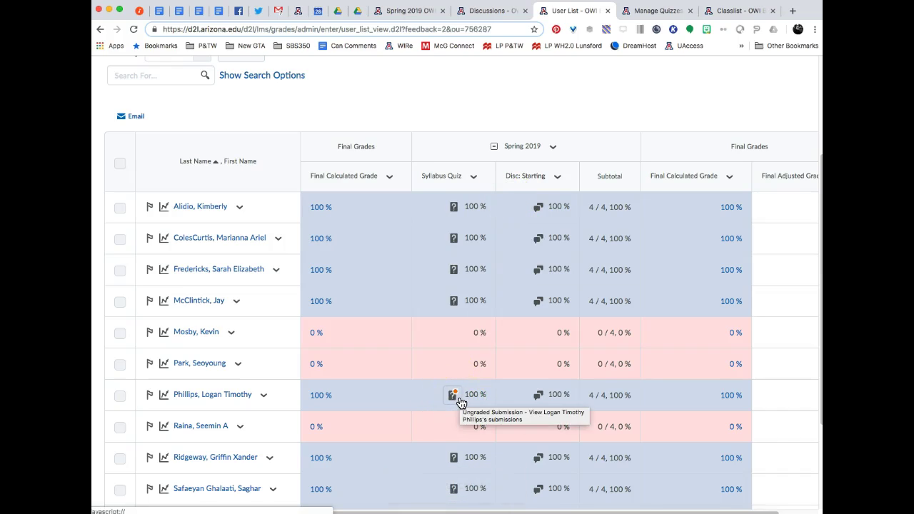
click(466, 386)
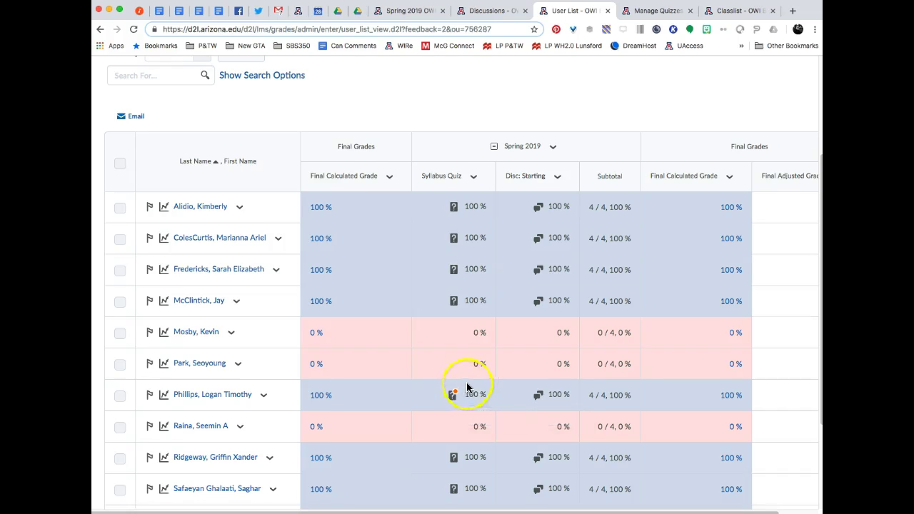
Look over the remaining students in the grade list and the message list of the discussion
scroll(466, 382, down, 3)
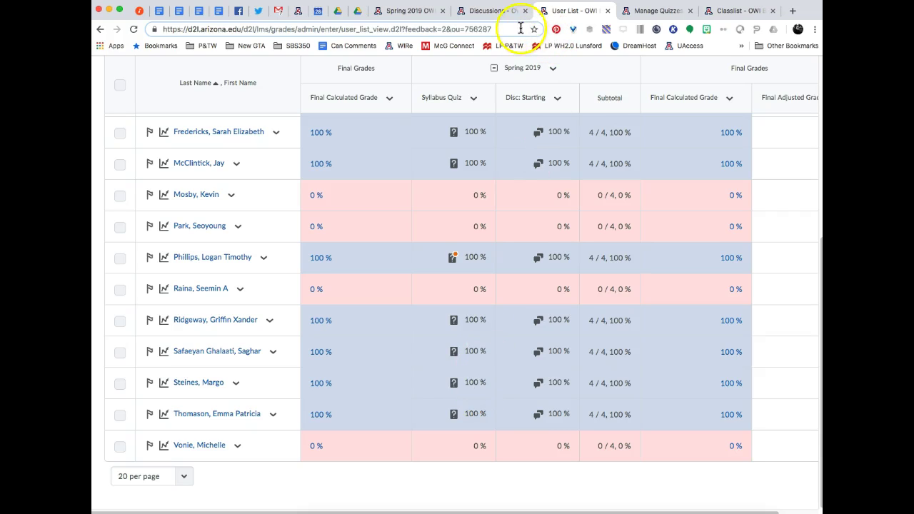
click(494, 11)
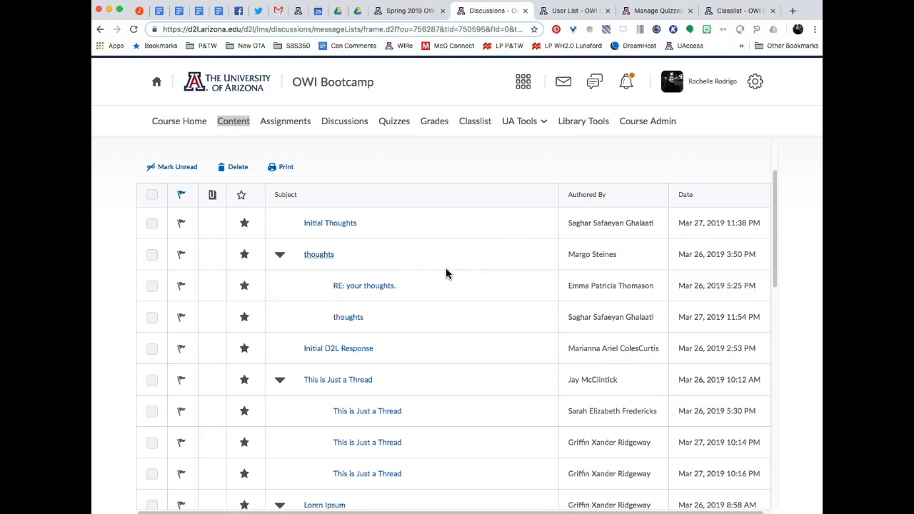
scroll(445, 273, down, 1)
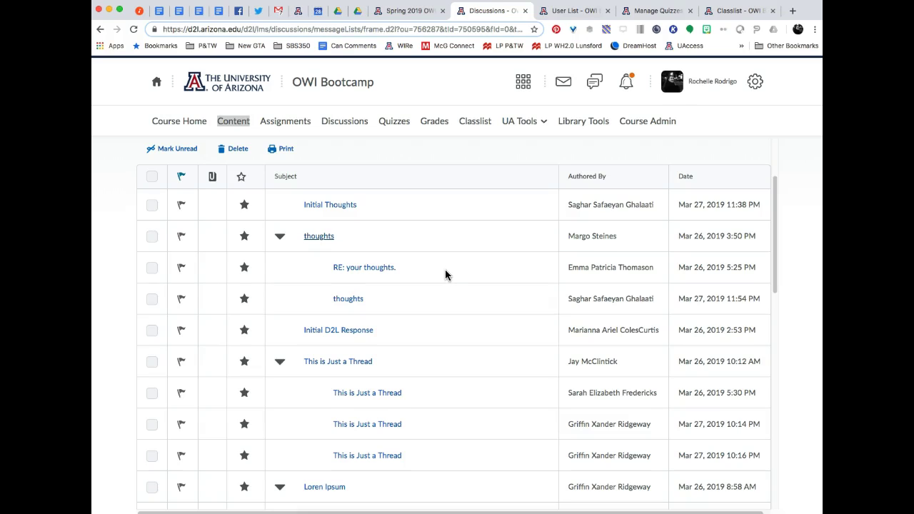
Return to the Spring 2019 OWI Workshop module and review the instructions and due dates of its discussions and quiz
click(414, 11)
scroll(394, 236, up, 5)
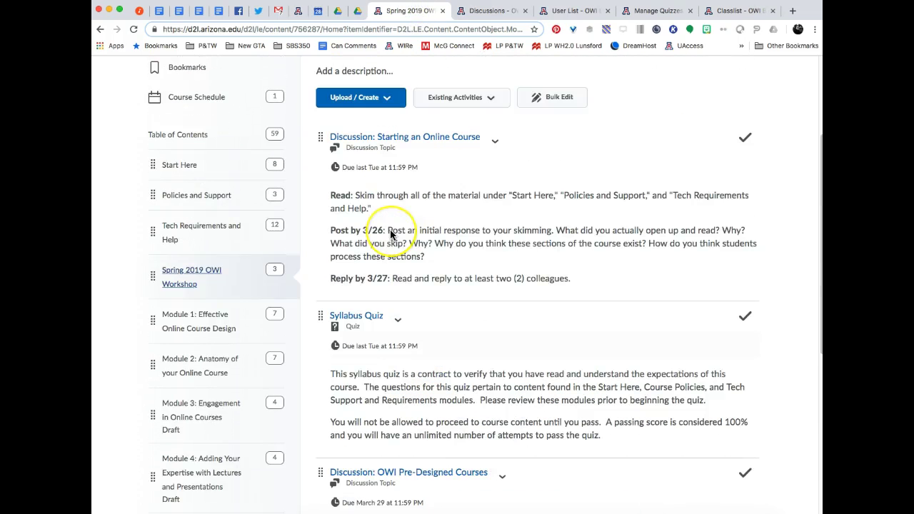
scroll(391, 234, down, 3)
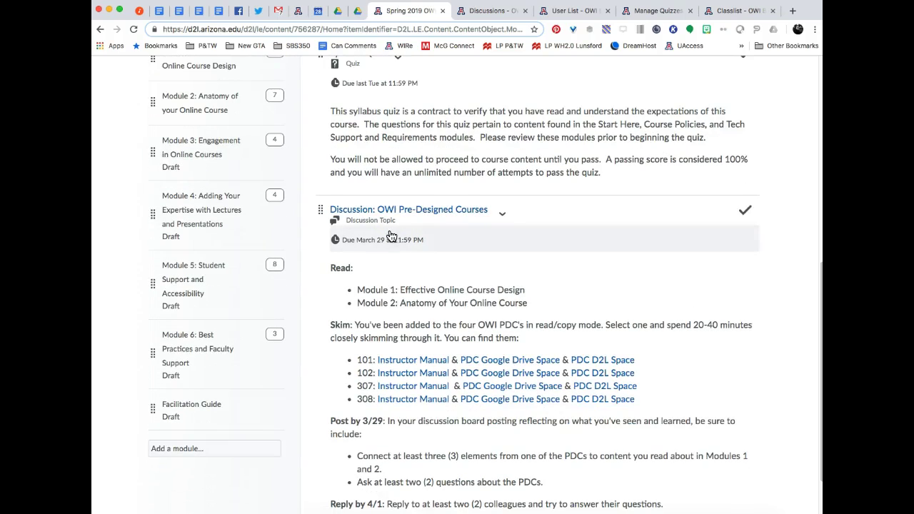
scroll(390, 234, down, 1)
scroll(391, 236, up, 4)
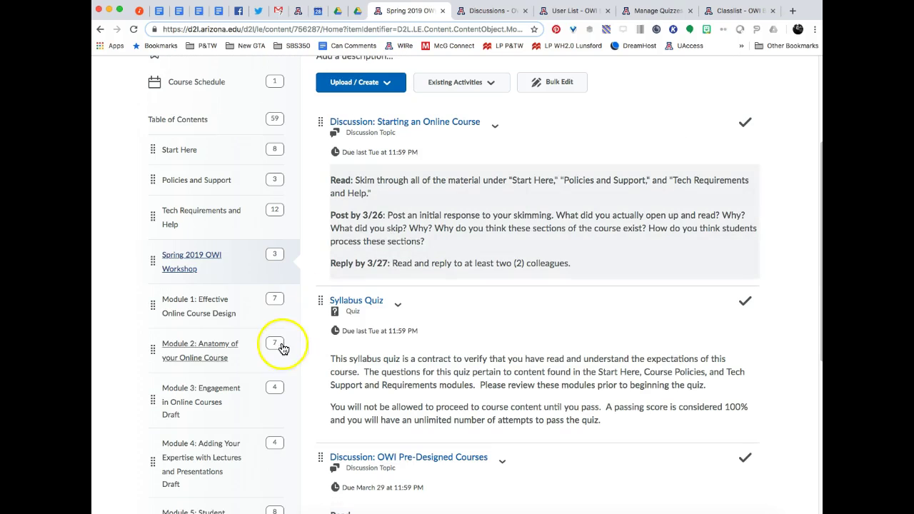
Look through the topics in Module 1: Effective Online Course Design and Module 2: Anatomy of your Online Course
click(206, 310)
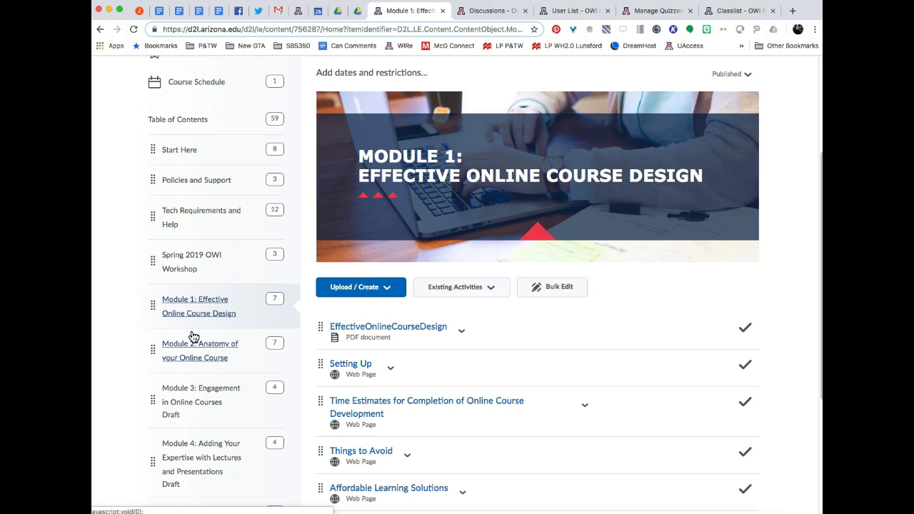
click(210, 352)
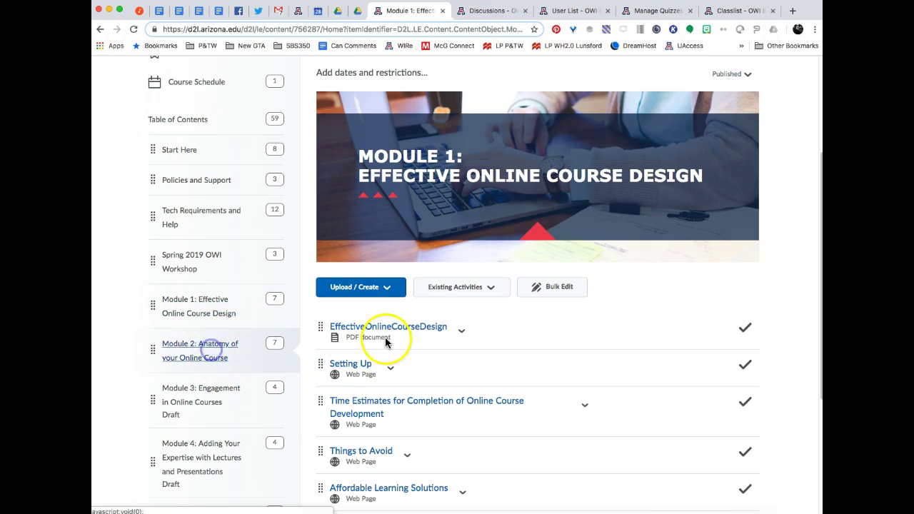
scroll(387, 352, down, 2)
scroll(407, 391, up, 1)
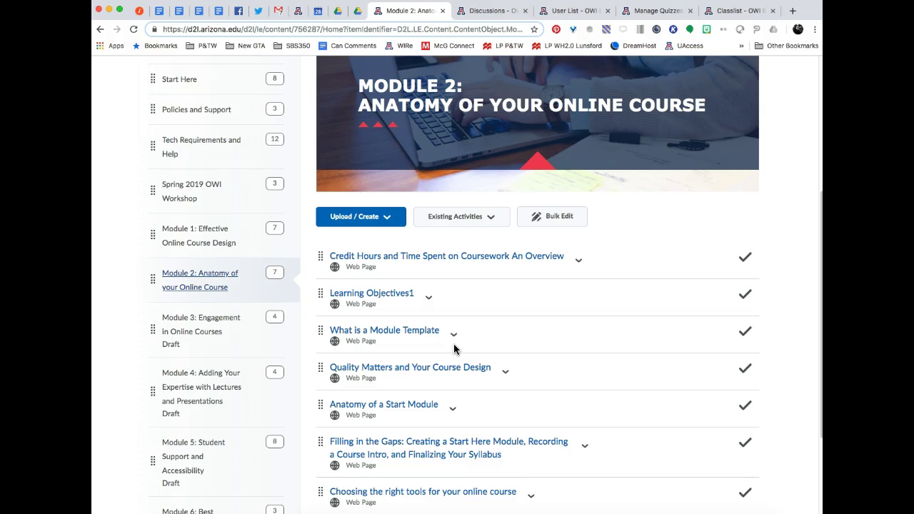
click(339, 309)
scroll(338, 309, up, 1)
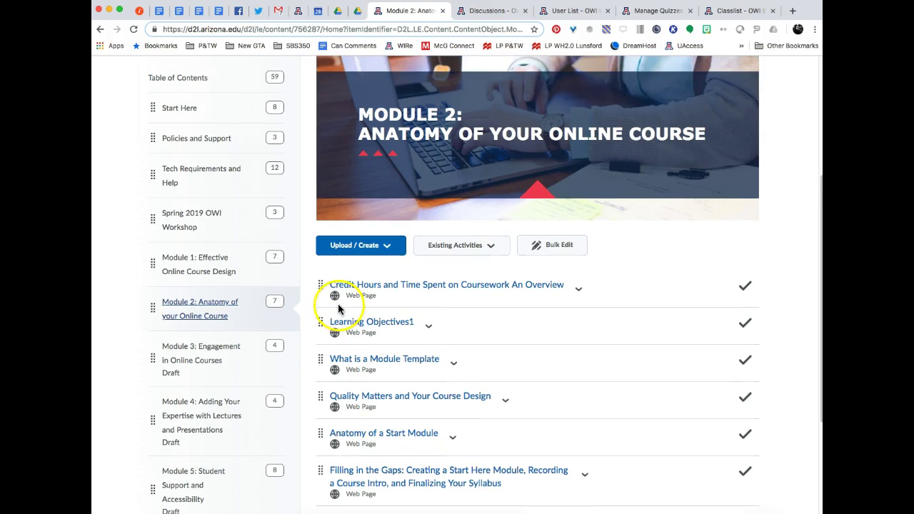
Reopen the Spring 2019 OWI Workshop module and open the 101 PDC D2L Space link in a new browser tab
click(190, 214)
scroll(501, 279, down, 8)
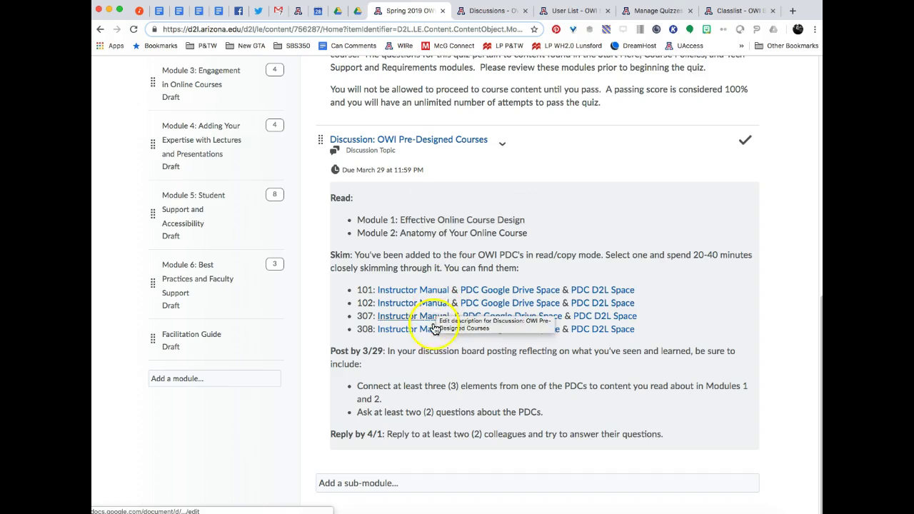
click(409, 322)
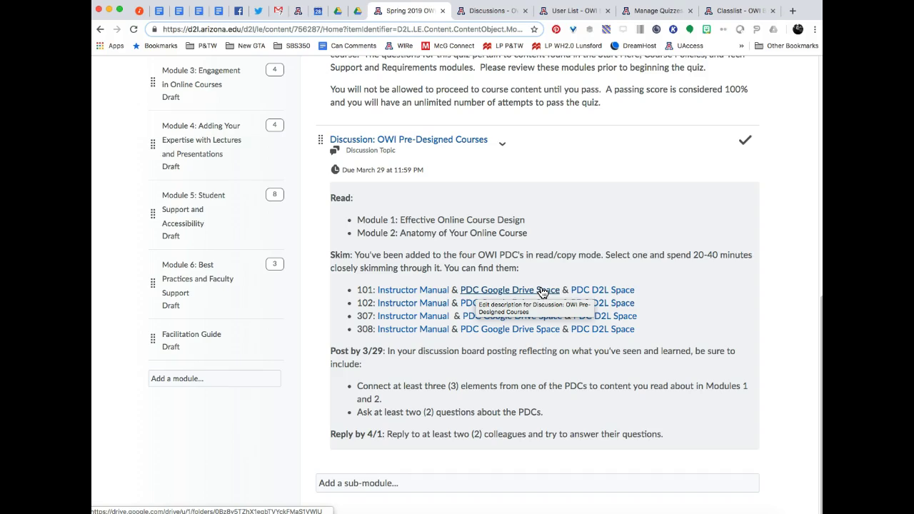
click(607, 292)
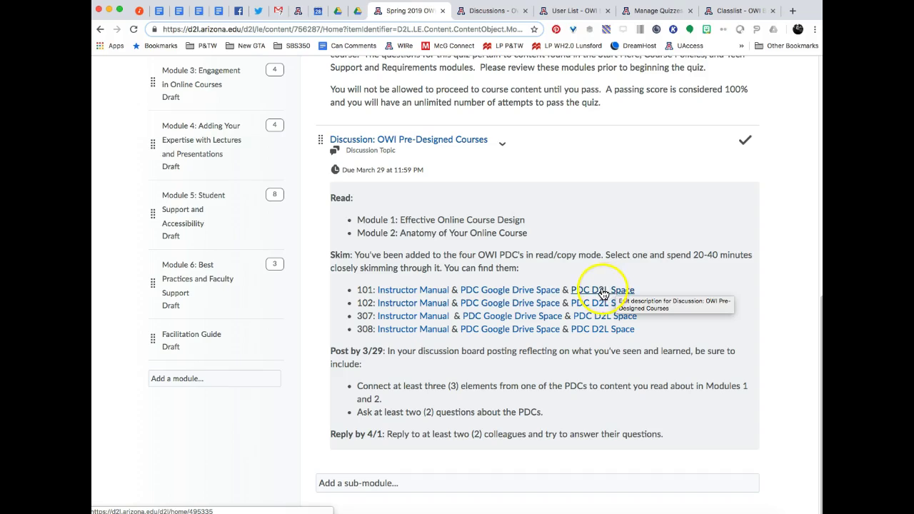
right_click(603, 292)
click(646, 293)
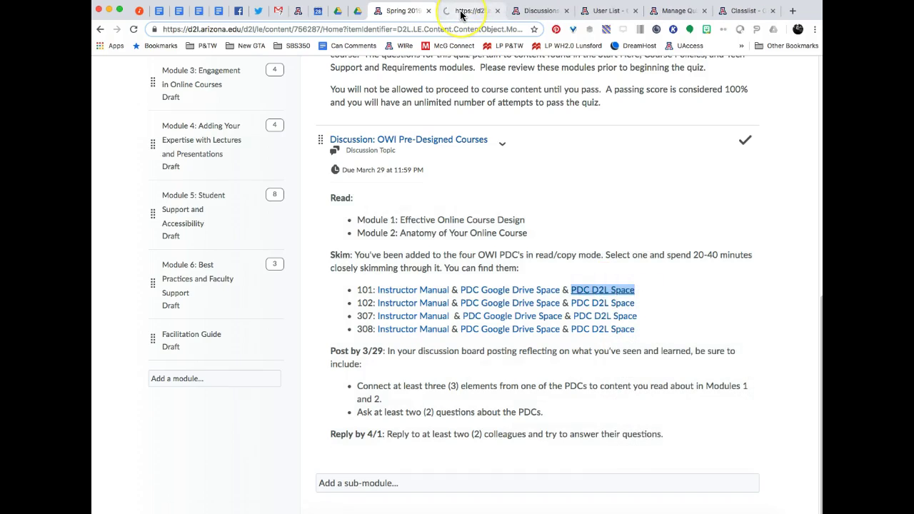
click(460, 12)
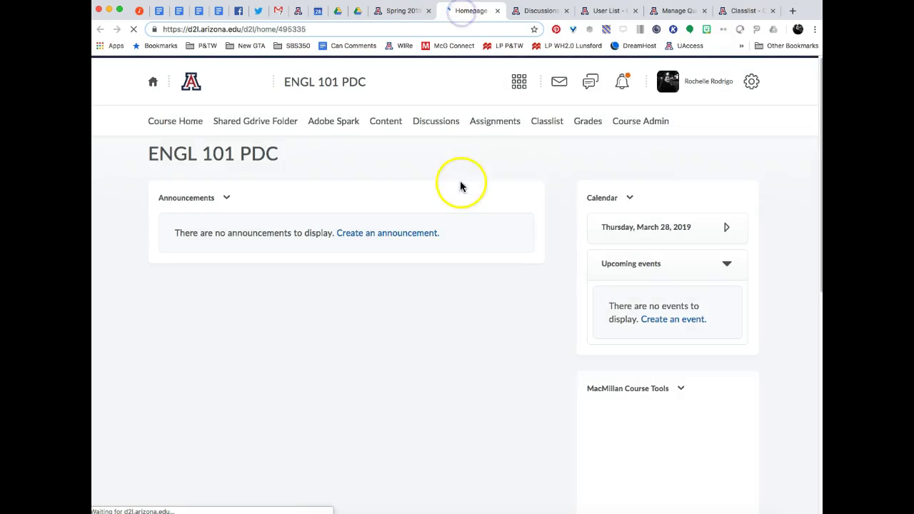
Open the content of ENGL 101 PDC and display its START HERE: Due Date #1 module
click(382, 123)
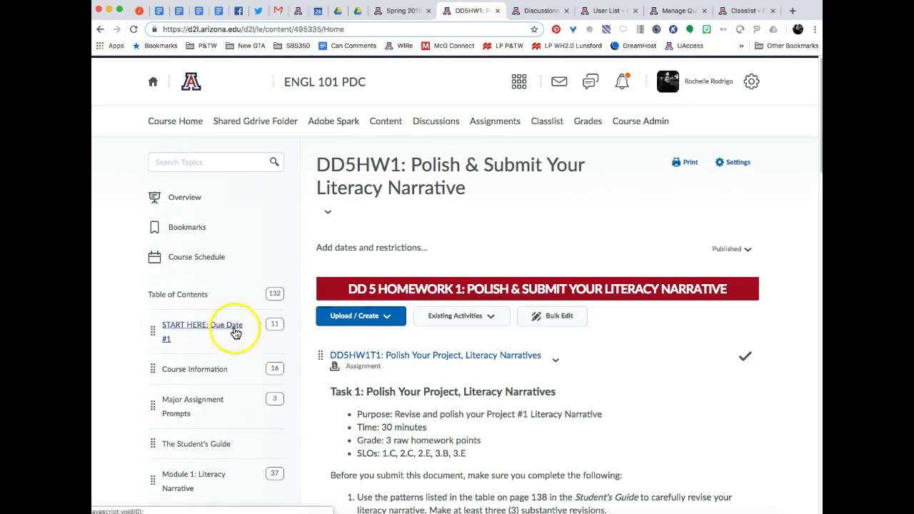
scroll(217, 365, down, 3)
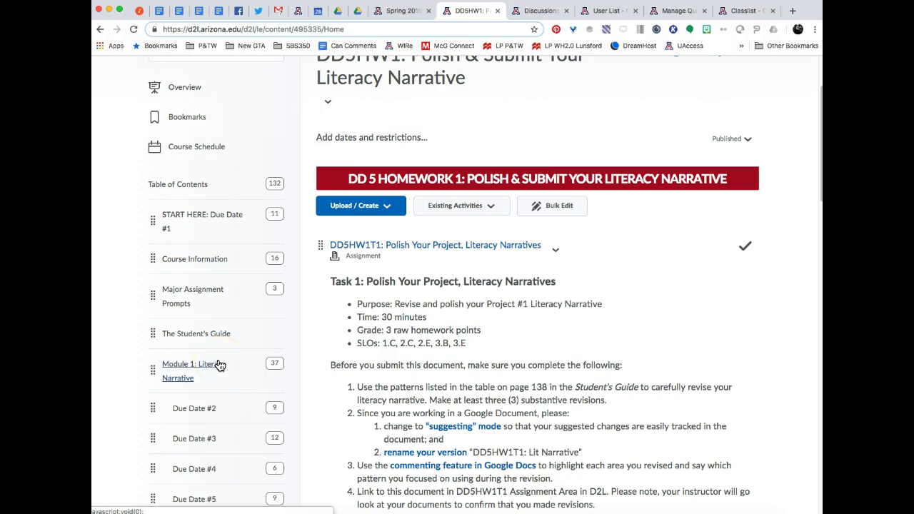
click(203, 217)
scroll(544, 227, down, 6)
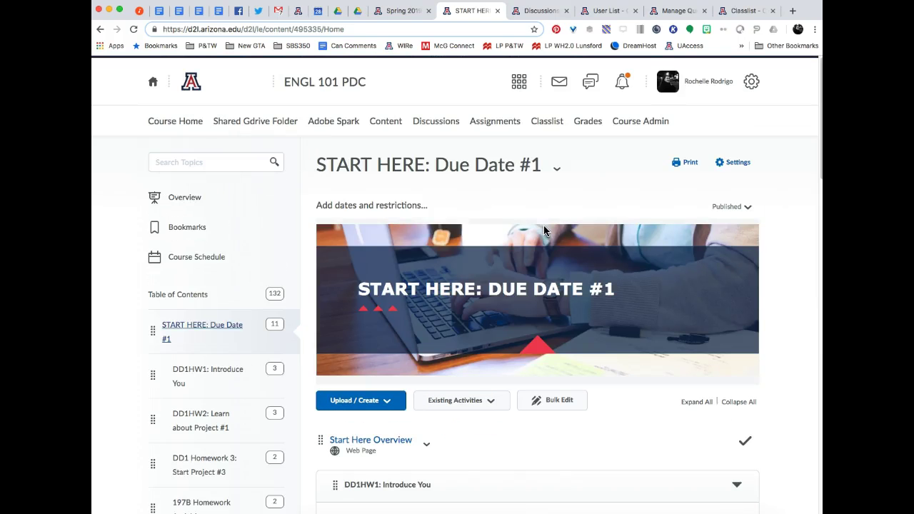
Browse the module's homework sections, open DD1HW2T1: Comment on Project #1, and return to its topic page from the linked site
scroll(444, 265, down, 4)
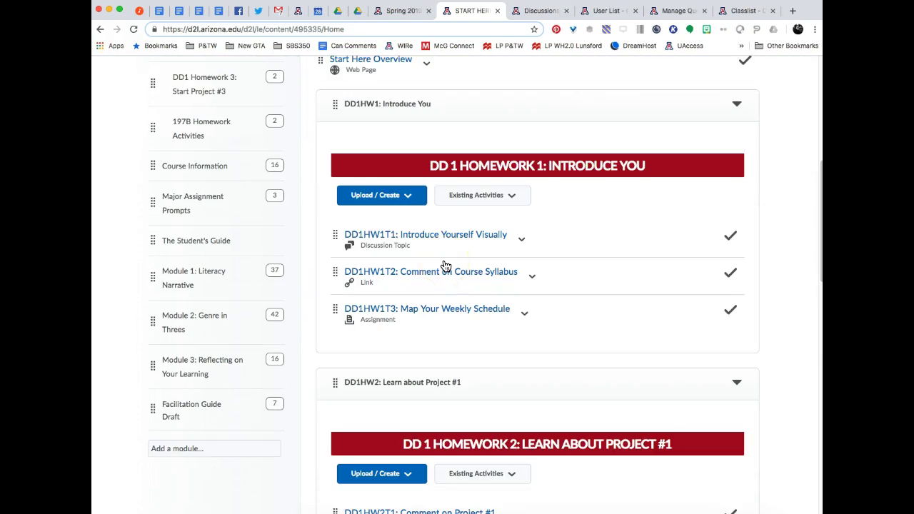
scroll(450, 393, down, 5)
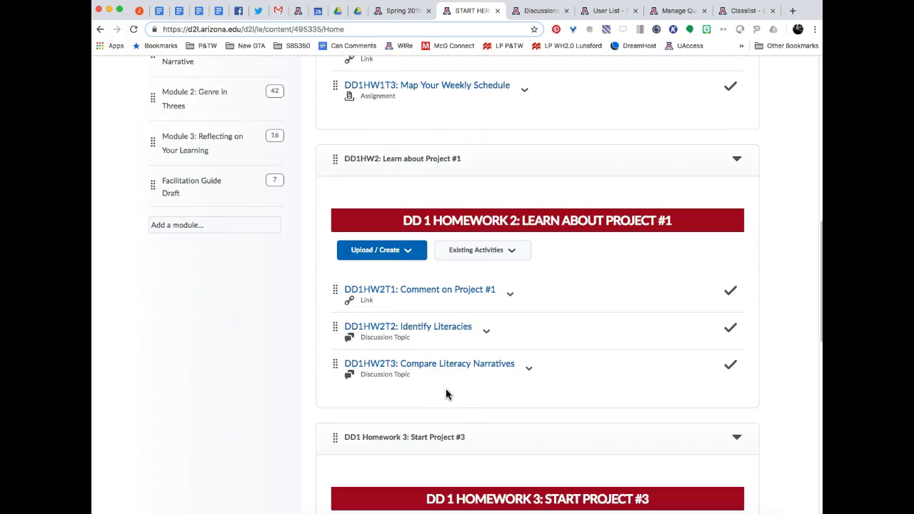
click(434, 290)
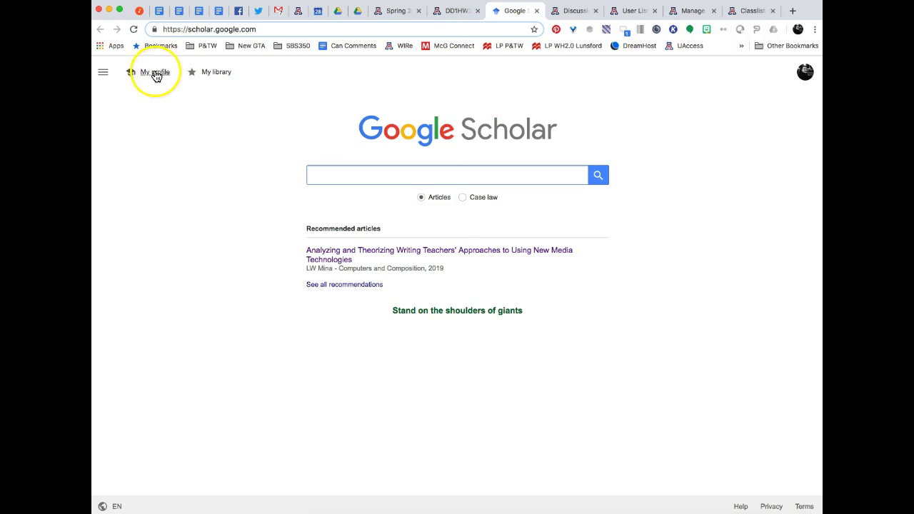
click(447, 12)
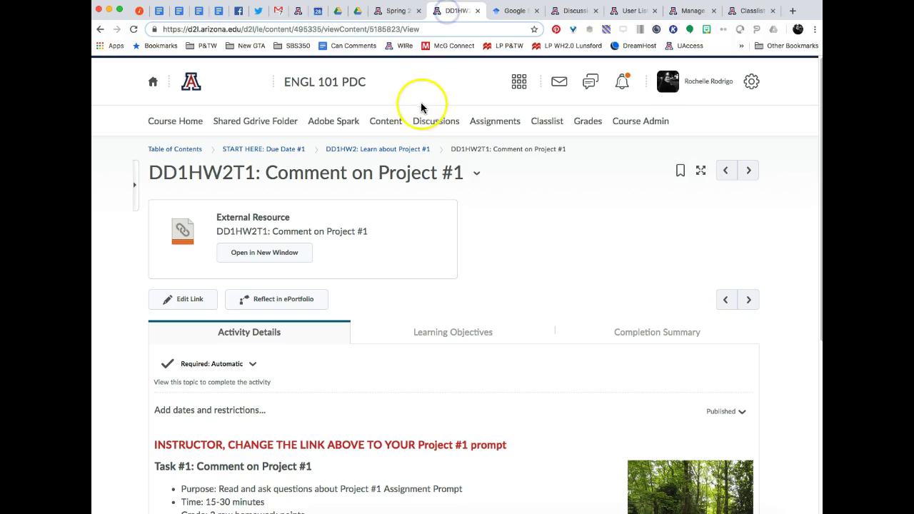
From the workshop module, open the 101 PDC Google Drive Space in a new tab and open 101 HWW P#1 Literacy Narrative Online Master from 101 HWW Assignment Prompts
click(393, 12)
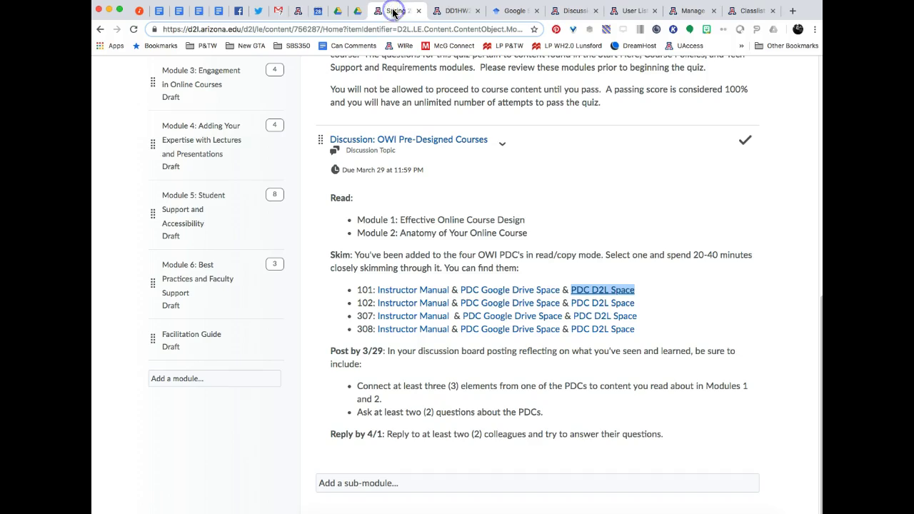
right_click(514, 291)
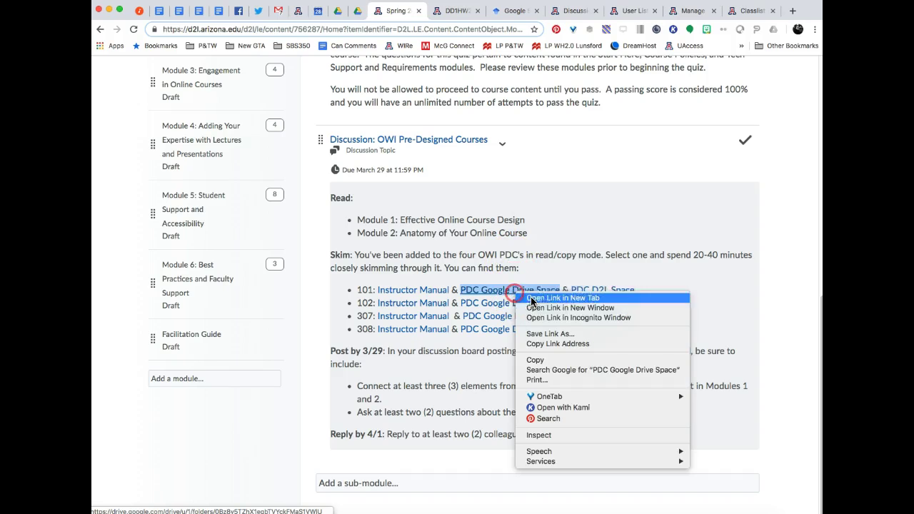
click(531, 301)
click(443, 10)
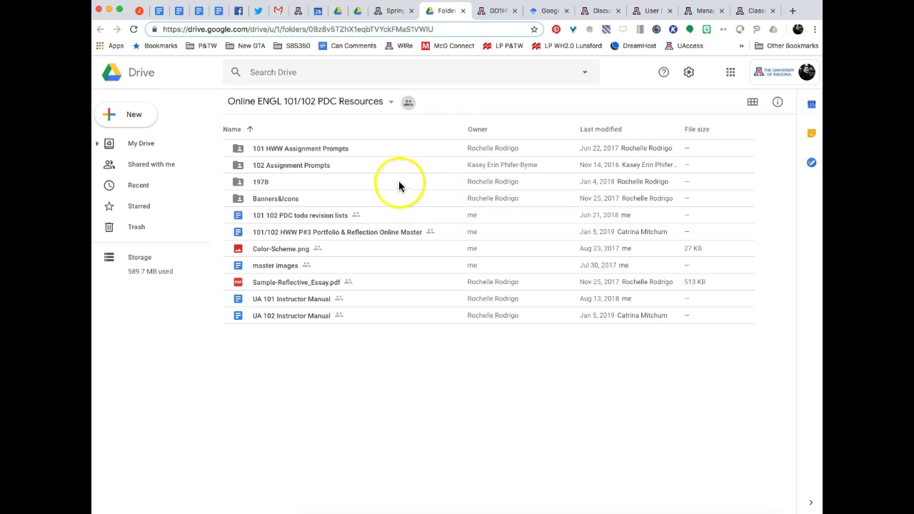
double_click(322, 150)
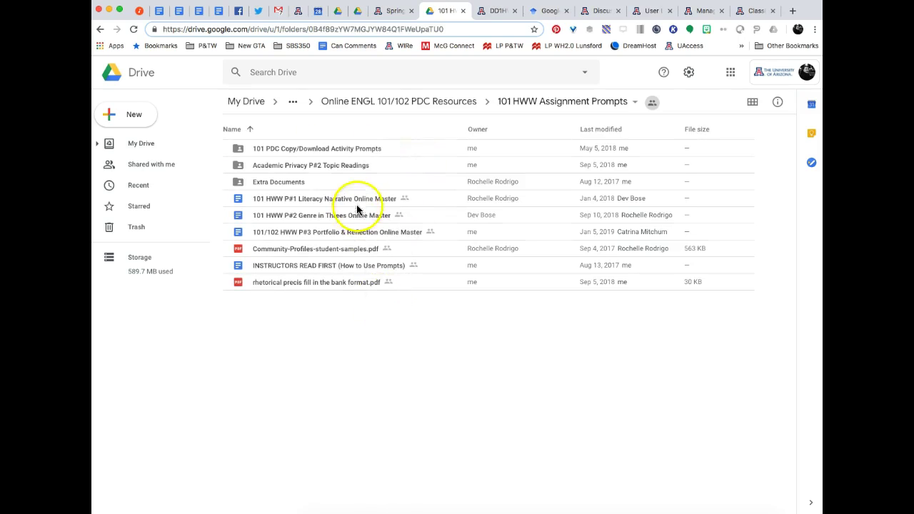
double_click(359, 199)
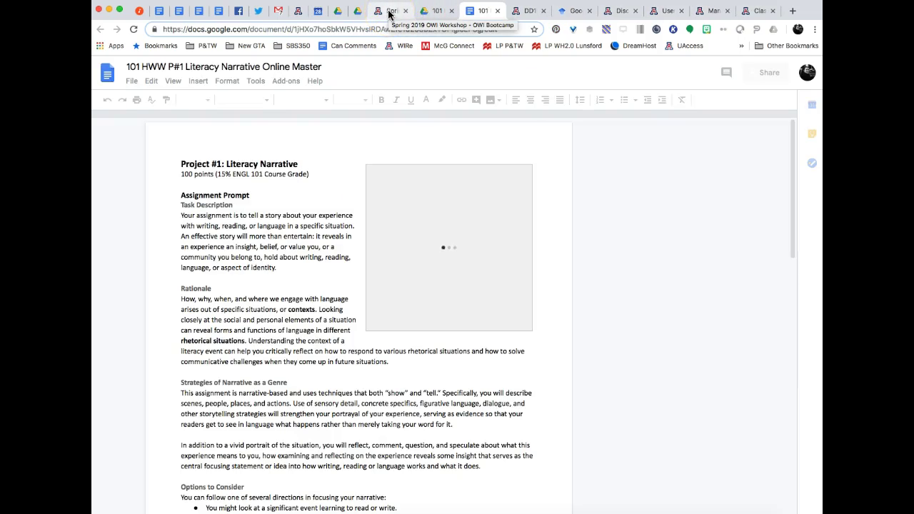
Return to the workshop module and review the post and reply requirements of Discussion: OWI Pre-Designed Courses
click(389, 11)
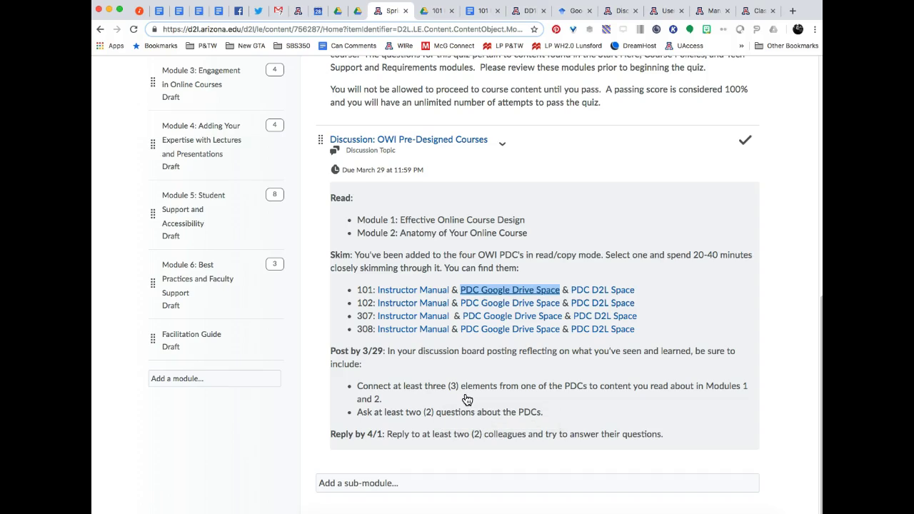
click(470, 456)
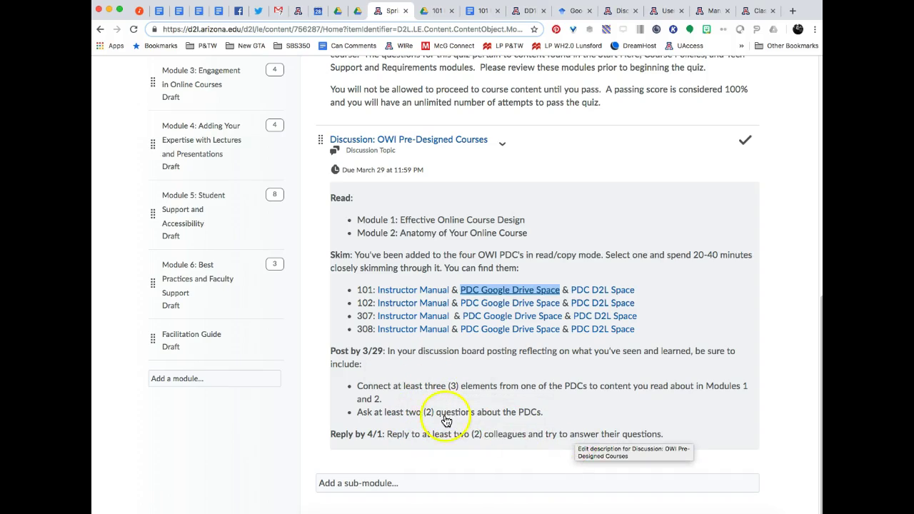
click(404, 390)
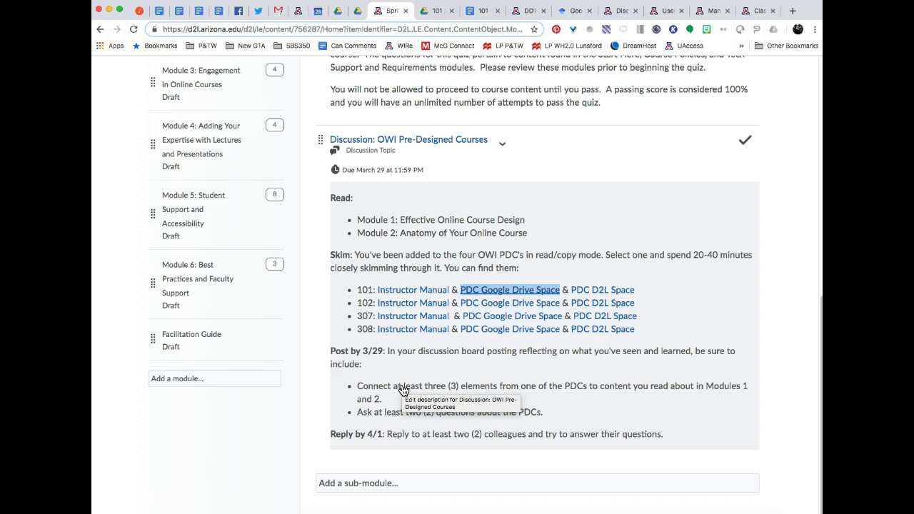
click(403, 386)
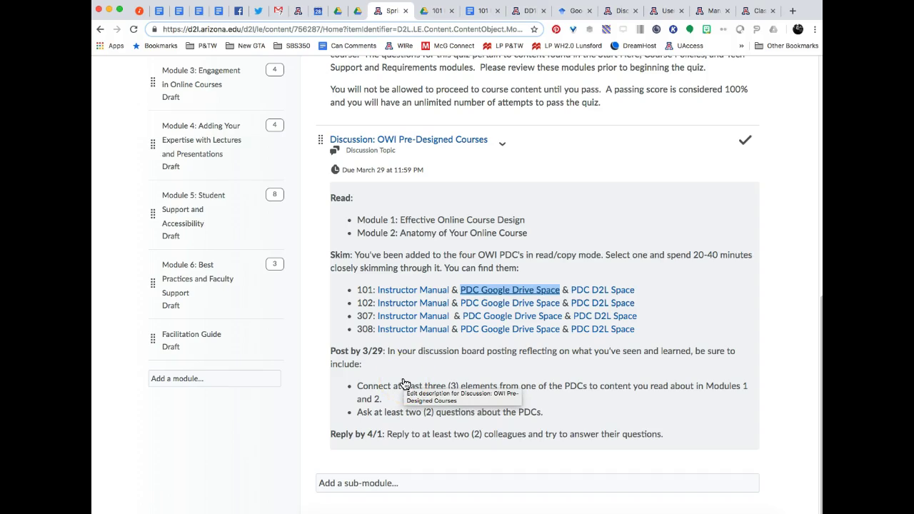
click(404, 361)
click(389, 387)
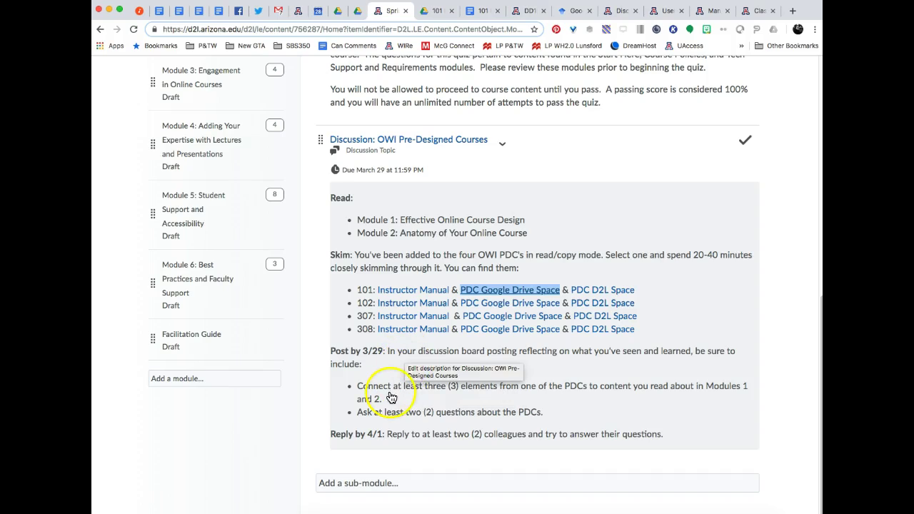
click(391, 390)
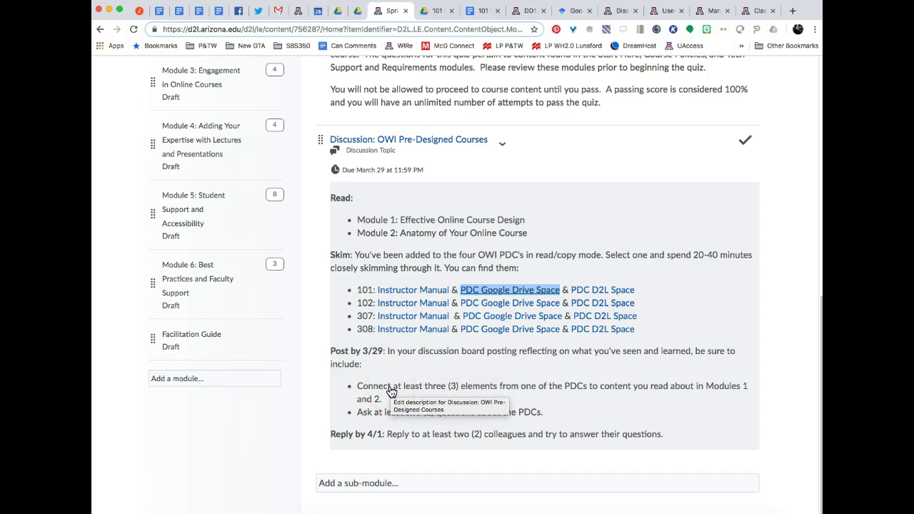
click(362, 421)
click(347, 443)
click(418, 433)
click(439, 437)
click(358, 374)
click(367, 386)
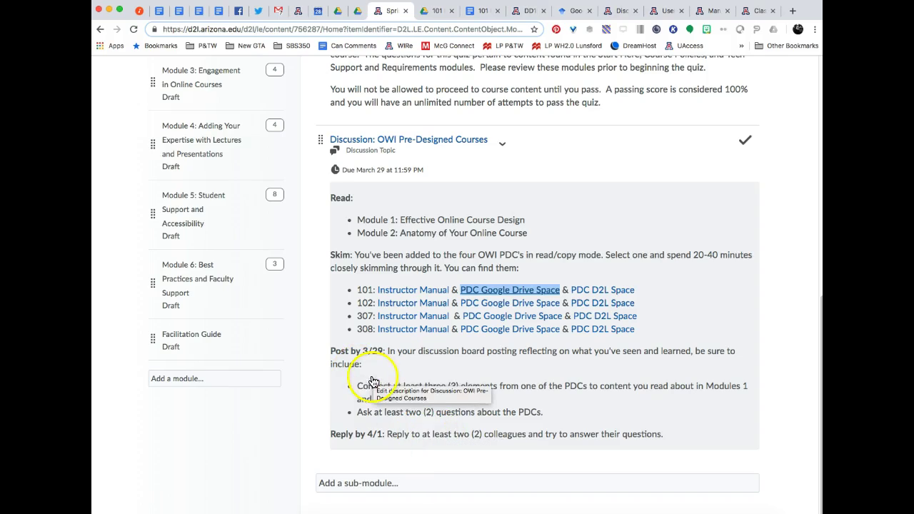
click(395, 428)
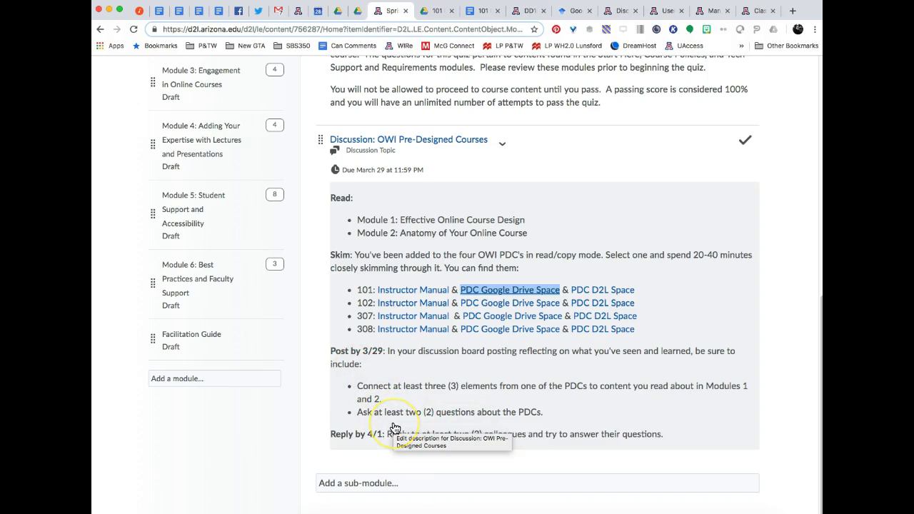